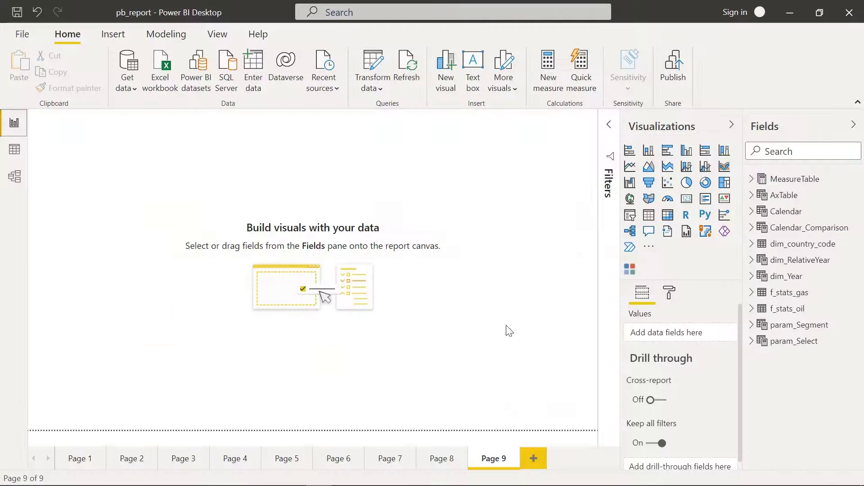
Step: Review the model relationships and the data in the f_stats_oil and Calendar tables
{"action": "left_click", "coordinate": [16, 177]}
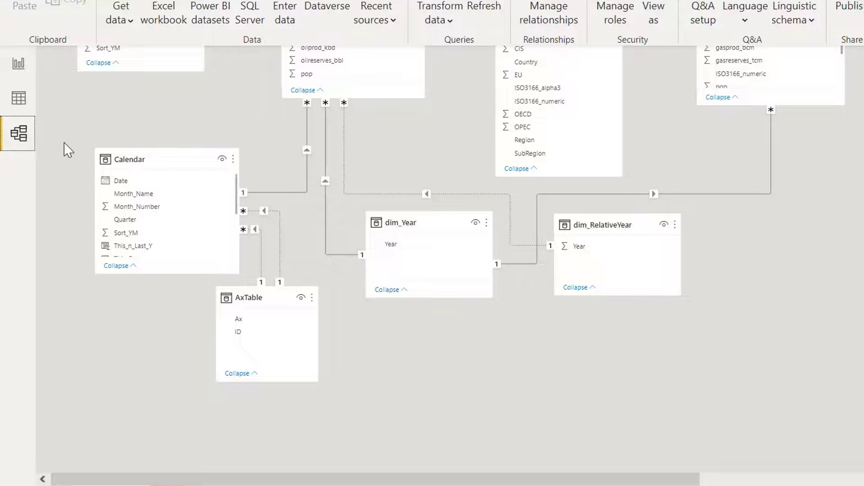
{"action": "scroll", "coordinate": [68, 150], "scroll_direction": "up", "scroll_amount": 4}
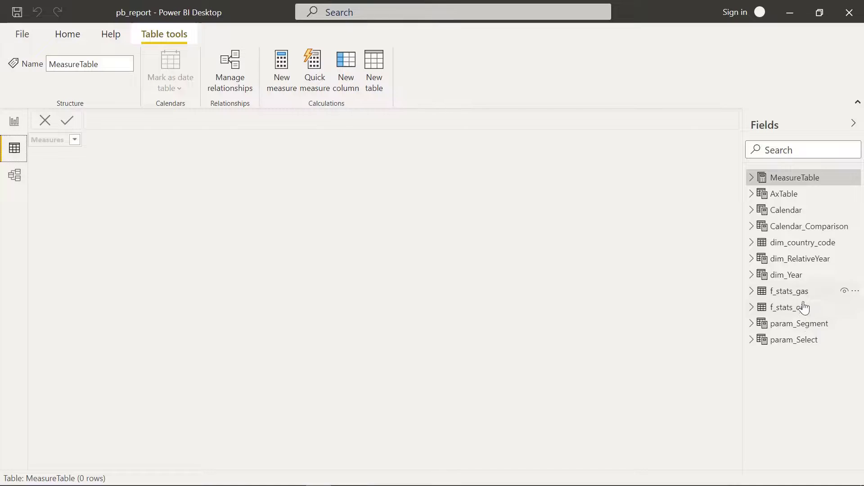
{"action": "left_click", "coordinate": [798, 310]}
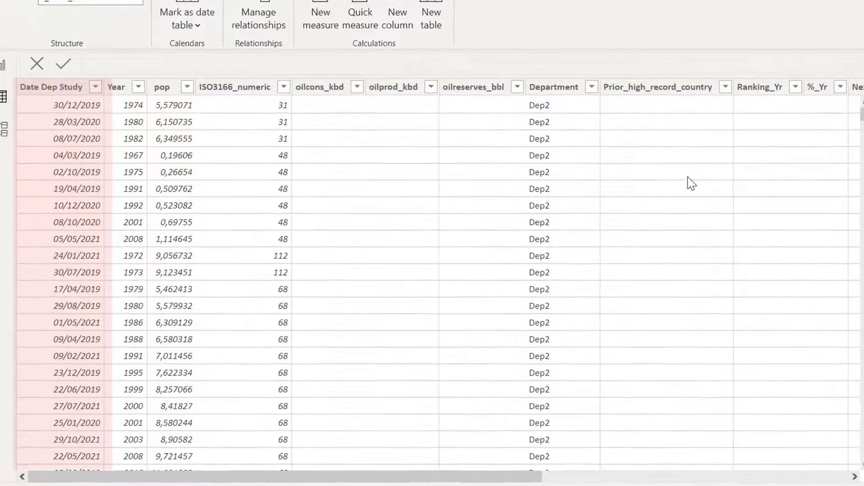
{"action": "scroll", "coordinate": [67, 157], "scroll_direction": "down", "scroll_amount": 20}
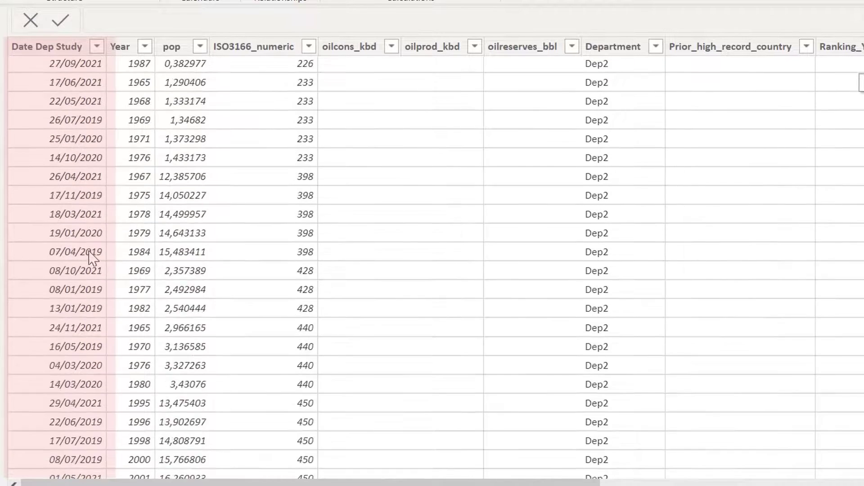
{"action": "scroll", "coordinate": [98, 260], "scroll_direction": "down", "scroll_amount": 10}
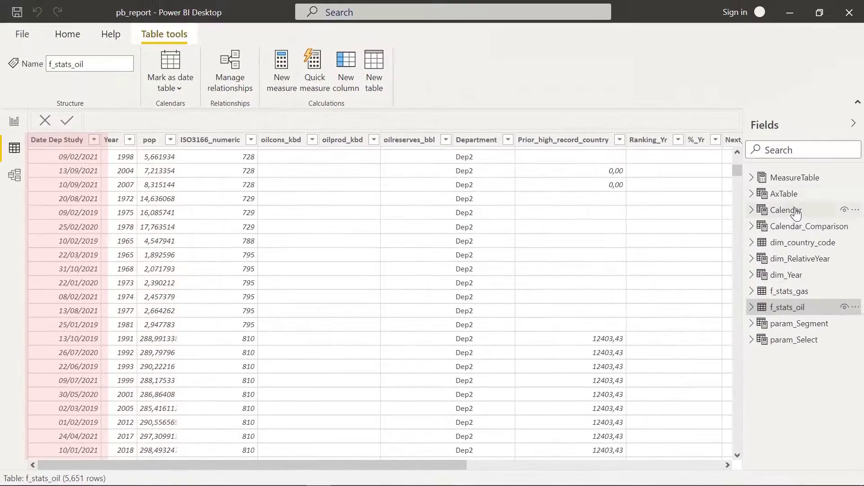
{"action": "left_click", "coordinate": [796, 211]}
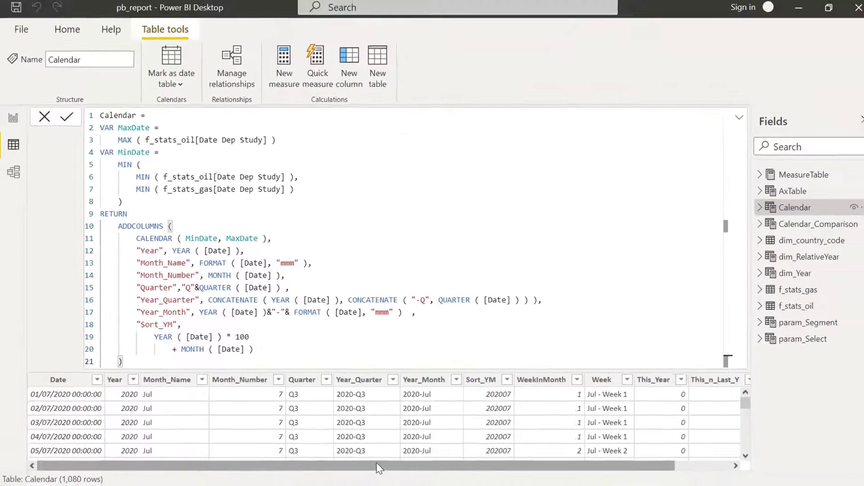
{"action": "left_click_drag", "start_coordinate": [471, 482], "coordinate": [451, 481]}
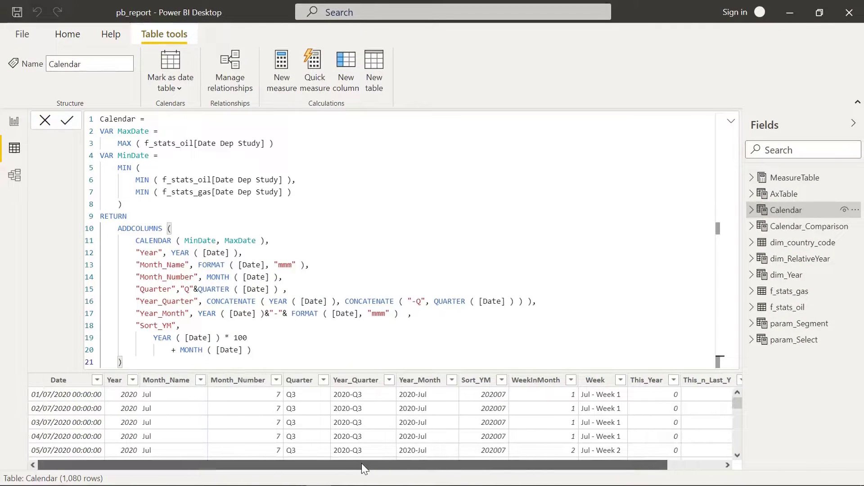
Step: Build a table visual on Page 9 with Region and the Oil_Production measure, and move it away from the page corner
{"action": "left_click", "coordinate": [14, 122]}
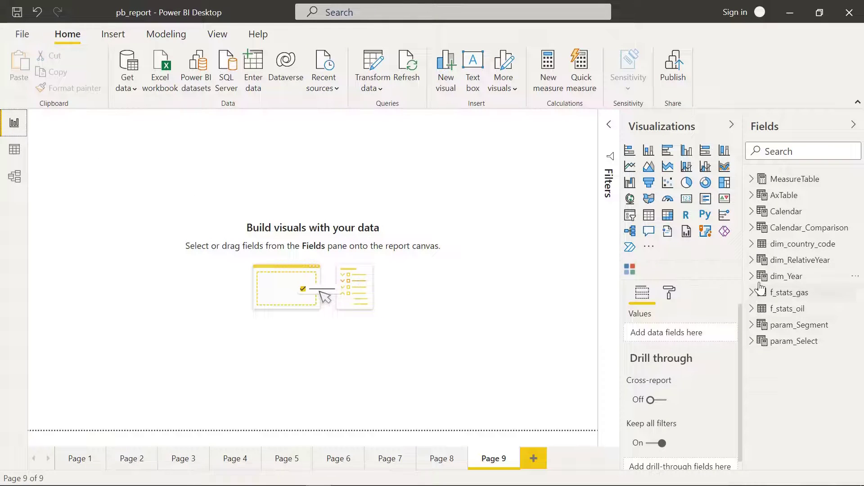
{"action": "left_click", "coordinate": [753, 245]}
{"action": "left_click_drag", "start_coordinate": [799, 373], "coordinate": [112, 195]}
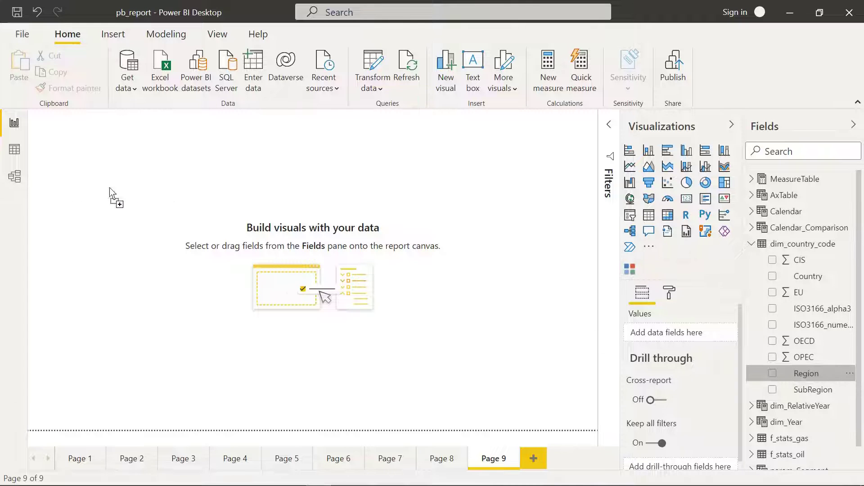
{"action": "left_click", "coordinate": [749, 245]}
{"action": "left_click", "coordinate": [752, 179]}
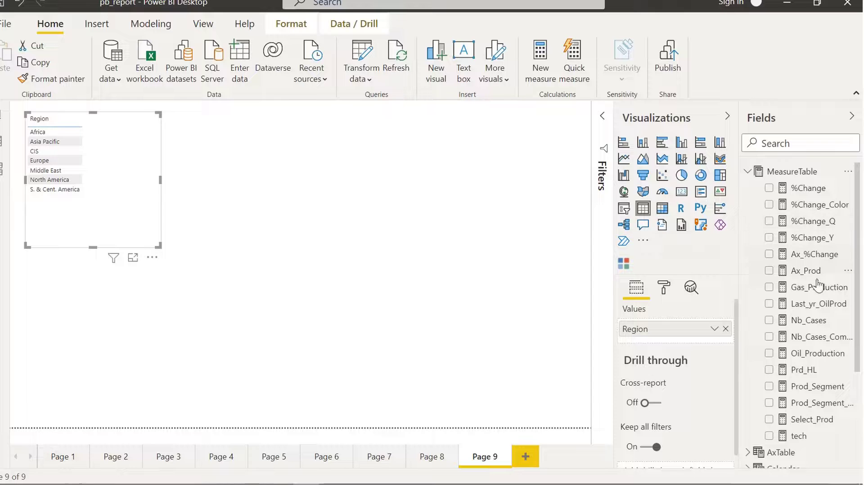
{"action": "left_click_drag", "start_coordinate": [810, 353], "coordinate": [116, 194]}
{"action": "left_click_drag", "start_coordinate": [132, 225], "coordinate": [207, 326]}
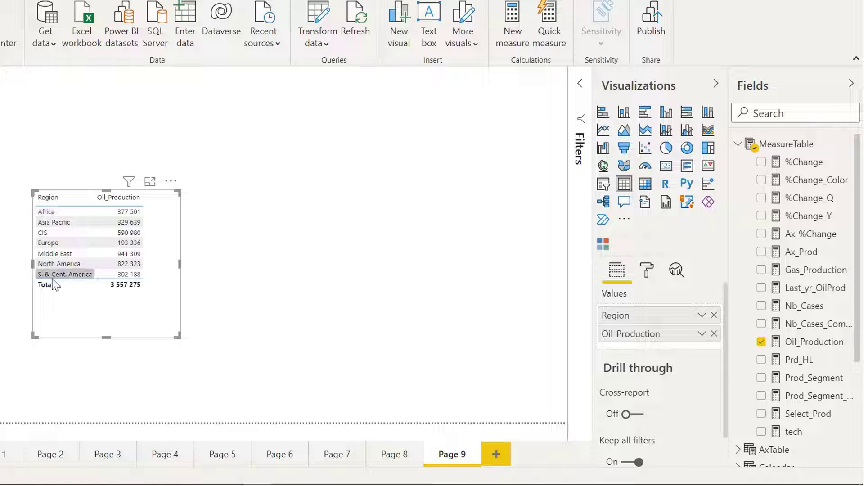
Step: Add a slicer to Page 9 using the Calendar table's Date field and set its style to Dropdown
{"action": "left_click", "coordinate": [738, 144]}
{"action": "left_click", "coordinate": [738, 180]}
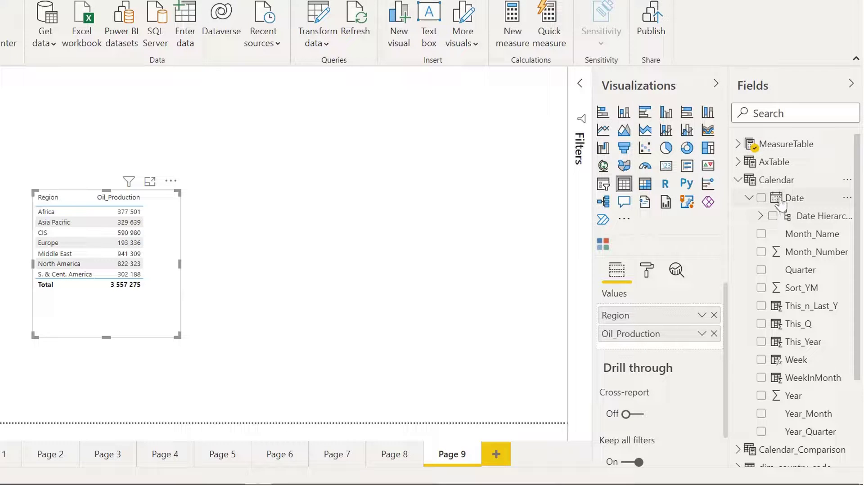
{"action": "left_click", "coordinate": [476, 207]}
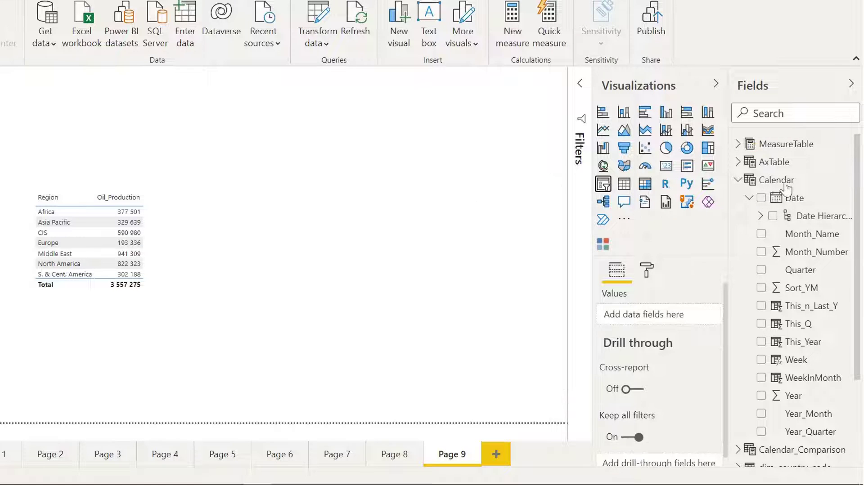
{"action": "left_click_drag", "start_coordinate": [774, 202], "coordinate": [457, 113]}
{"action": "left_click", "coordinate": [491, 119]}
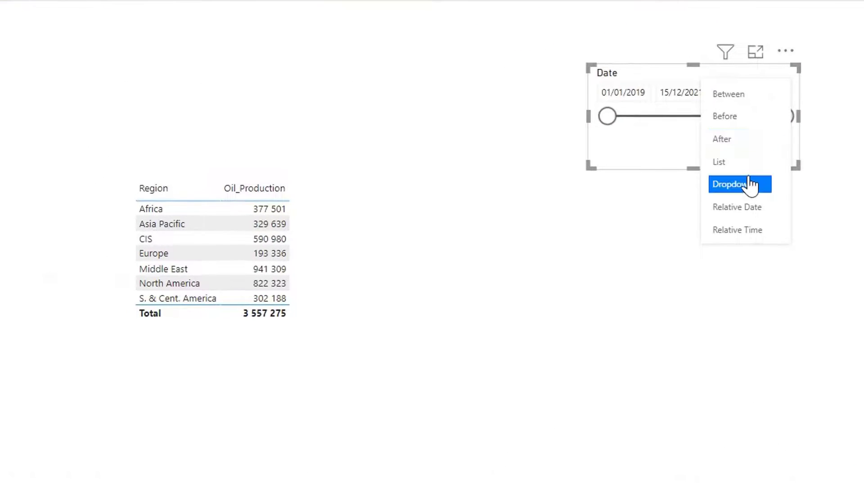
{"action": "left_click", "coordinate": [710, 186]}
Step: Filter the report to 06/03/2019 with the Date slicer
{"action": "left_click", "coordinate": [745, 100]}
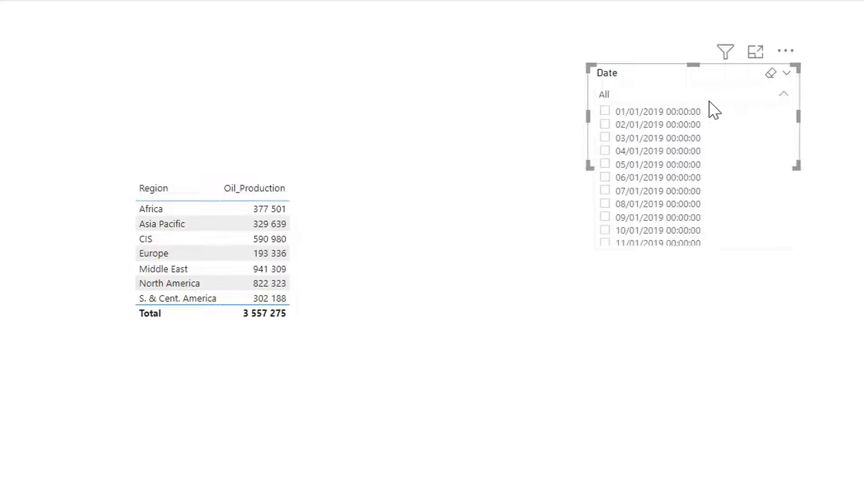
{"action": "left_click_drag", "start_coordinate": [793, 123], "coordinate": [792, 198]}
{"action": "left_click", "coordinate": [679, 178]}
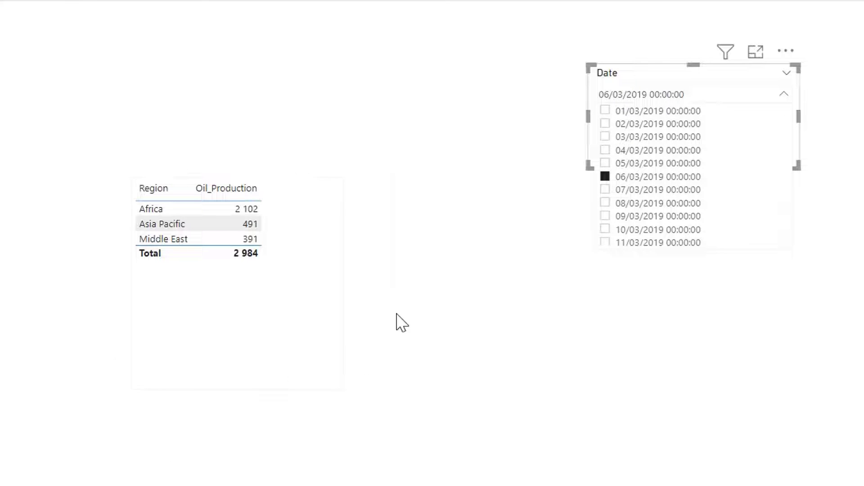
{"action": "left_click", "coordinate": [588, 283]}
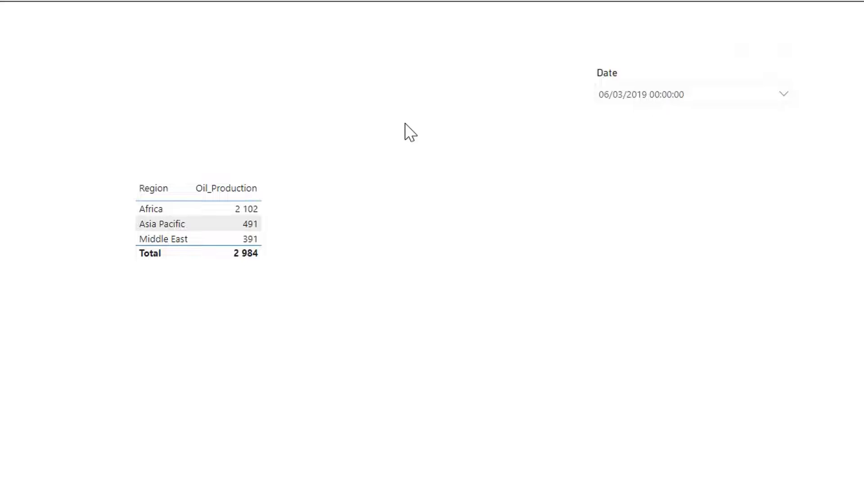
{"action": "left_click", "coordinate": [666, 96]}
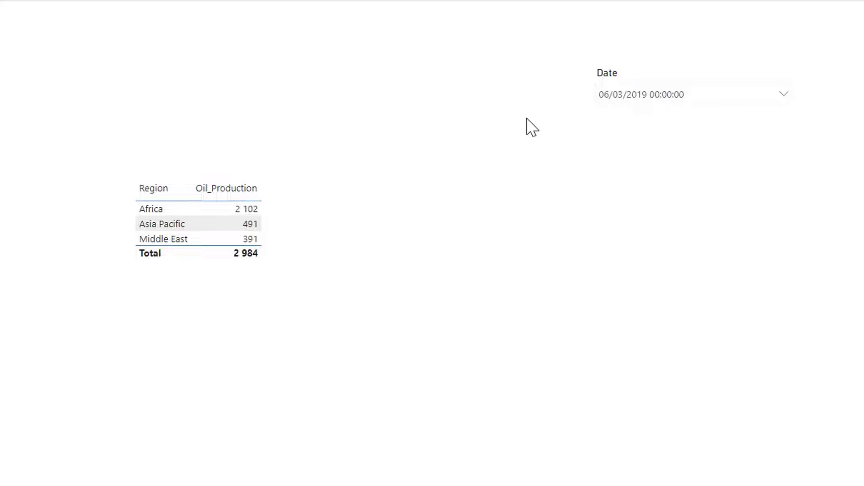
Step: Line up the oil production table and the Date slicer near the top of the page, and look through the slicer's dates
{"action": "left_click_drag", "start_coordinate": [295, 305], "coordinate": [365, 201]}
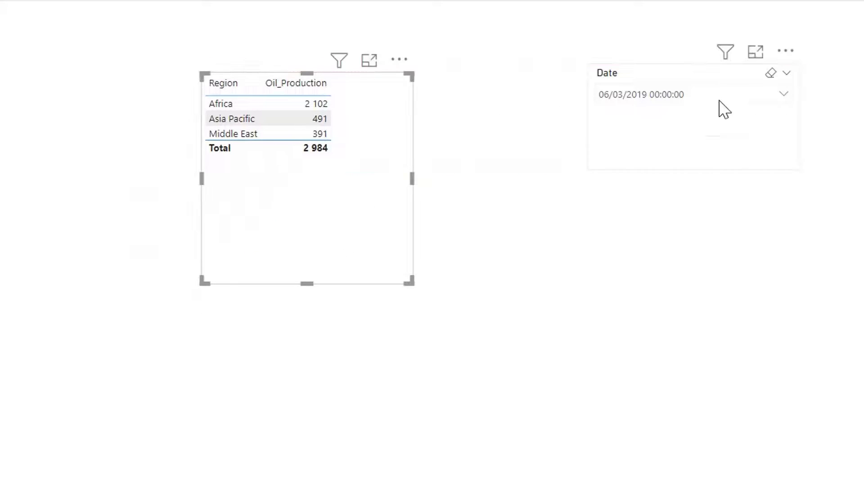
{"action": "mouse_move", "coordinate": [612, 86]}
{"action": "left_mouse_down"}
{"action": "mouse_move", "coordinate": [588, 93]}
{"action": "mouse_move", "coordinate": [619, 91]}
{"action": "left_mouse_up"}
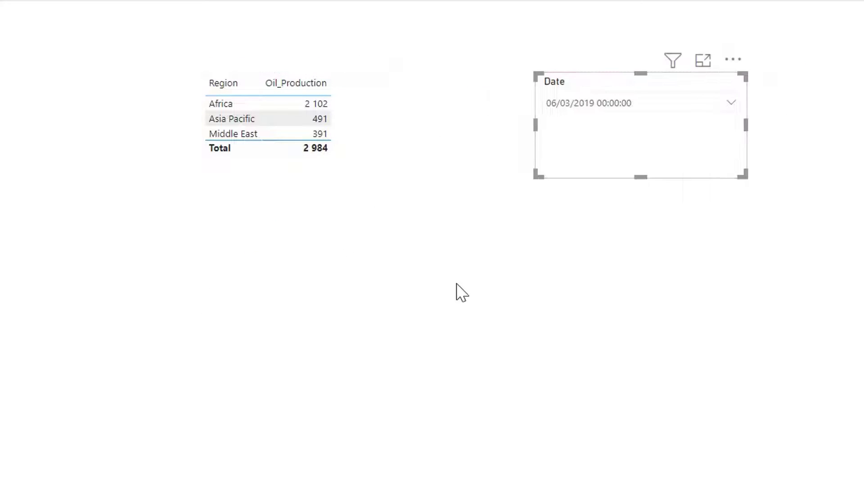
{"action": "left_click", "coordinate": [674, 103]}
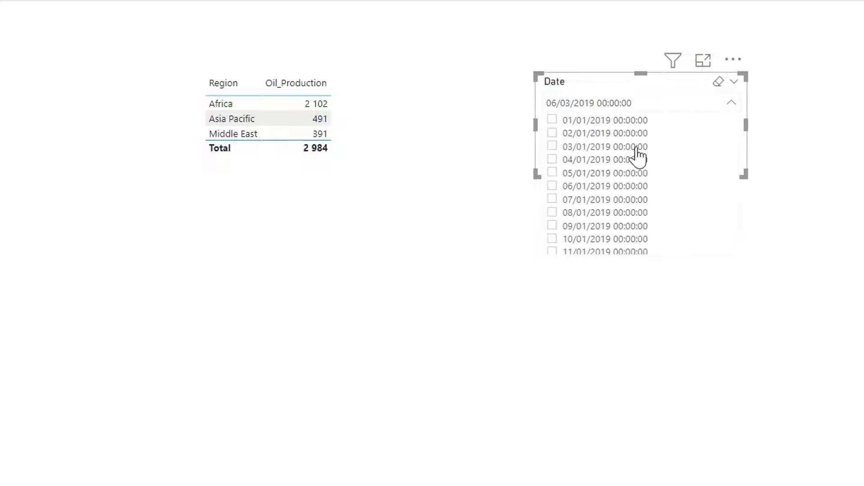
{"action": "scroll", "coordinate": [627, 195], "scroll_direction": "down", "scroll_amount": 10}
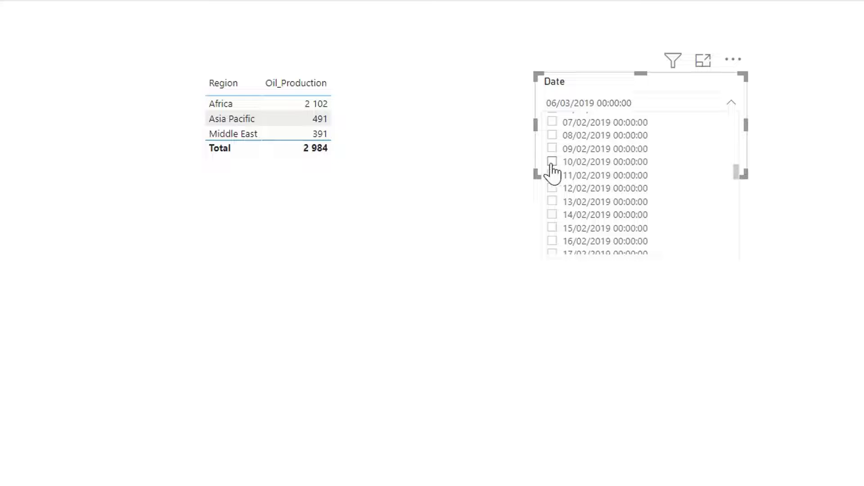
{"action": "left_click", "coordinate": [565, 385]}
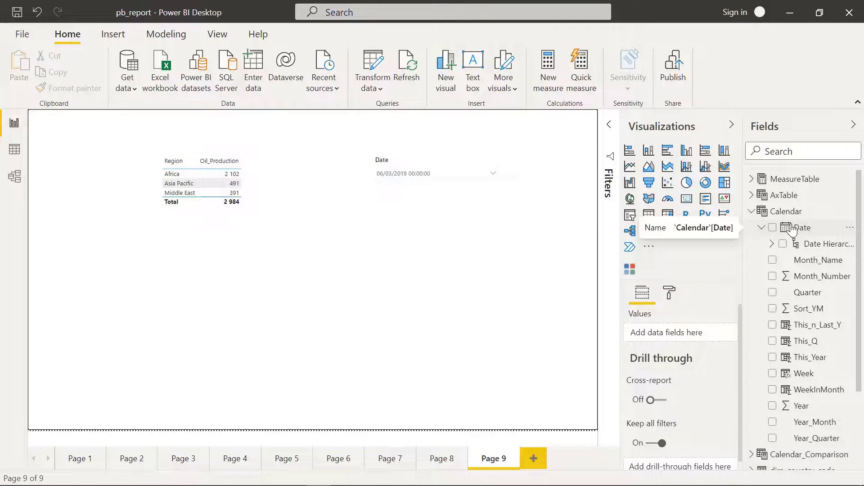
Step: Add a calculated column named Date_Slicer to the Calendar table
{"action": "left_click", "coordinate": [14, 150]}
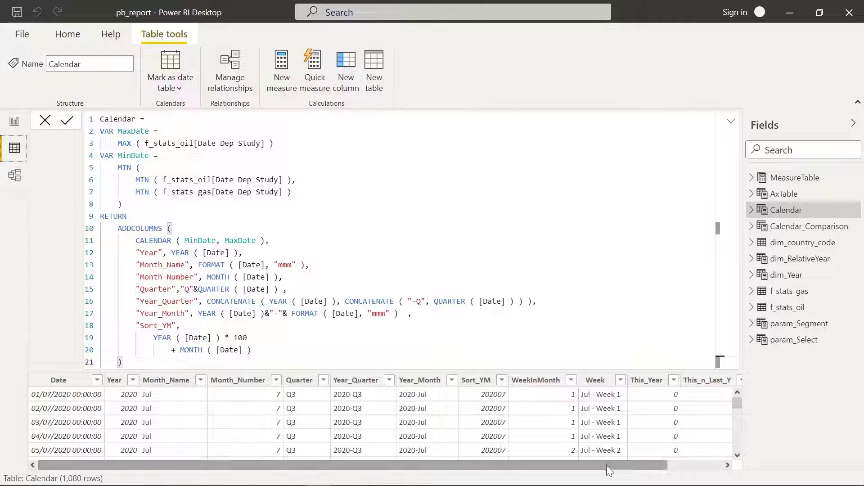
{"action": "left_click_drag", "start_coordinate": [606, 464], "coordinate": [664, 464]}
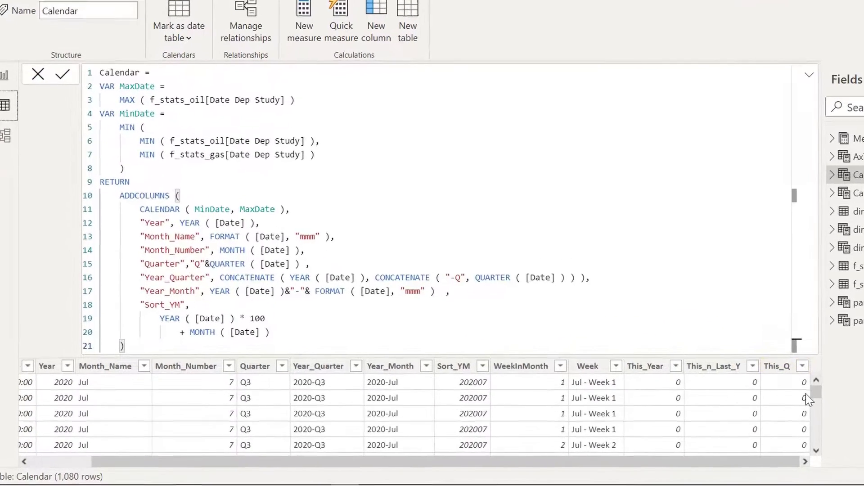
{"action": "left_click", "coordinate": [705, 380]}
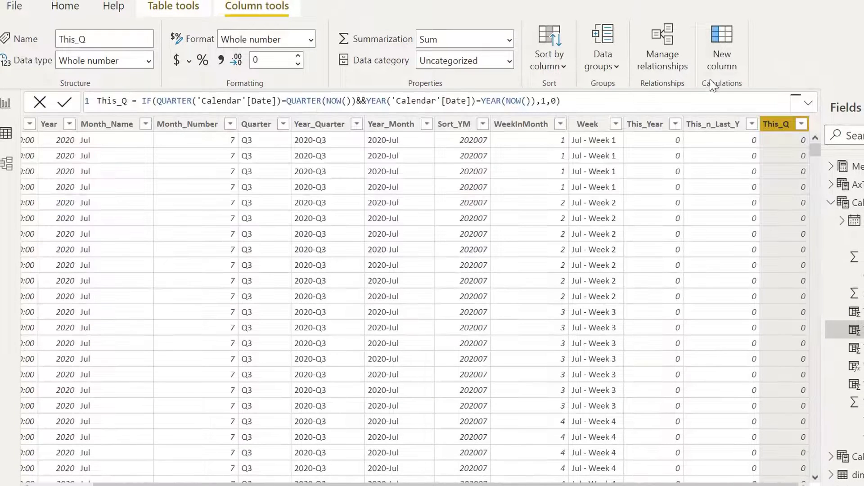
{"action": "left_click", "coordinate": [721, 58]}
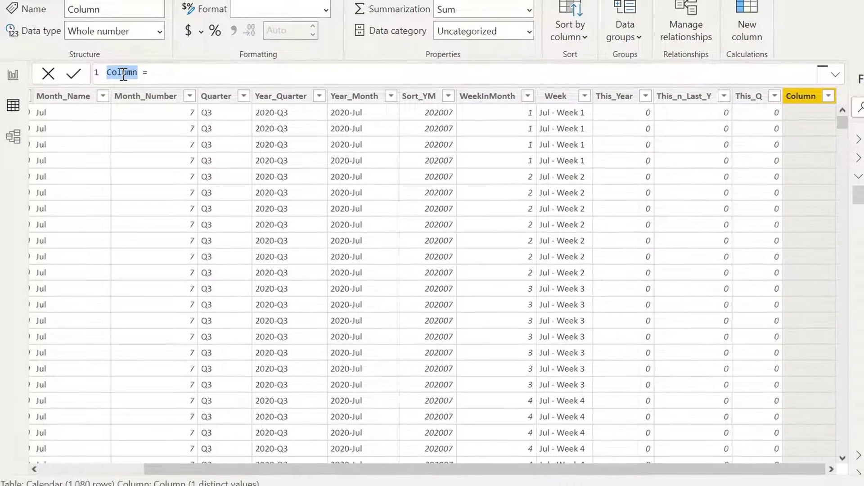
{"action": "type", "text": "Da"}
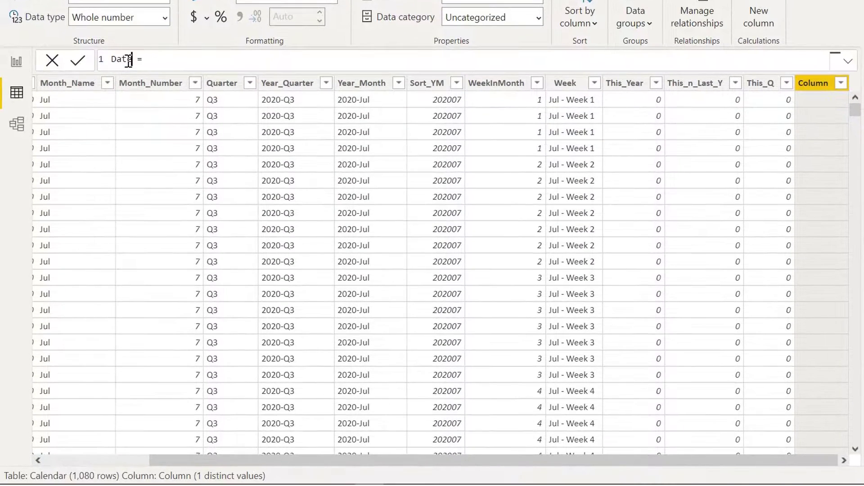
{"action": "type", "text": "te_Slicer"}
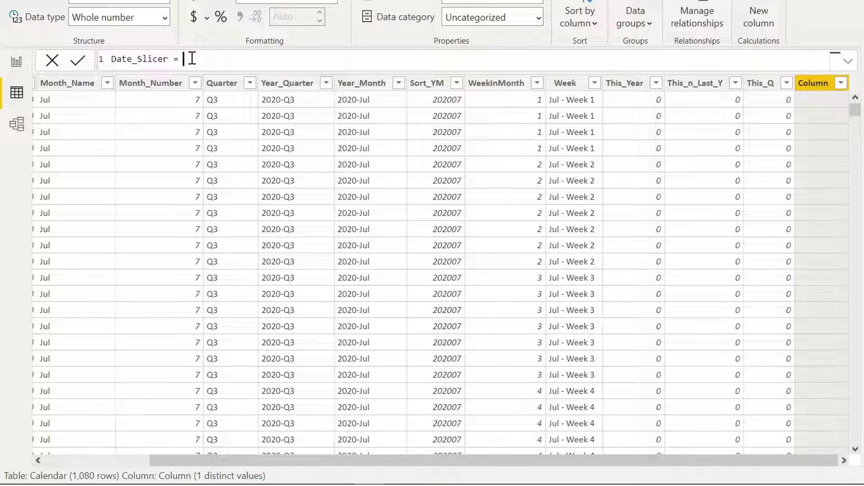
Step: Start the Date_Slicer formula with an IF function whose logical test compares 'Calendar'[Date] using an equals sign
{"action": "left_click_drag", "start_coordinate": [331, 460], "coordinate": [189, 455]}
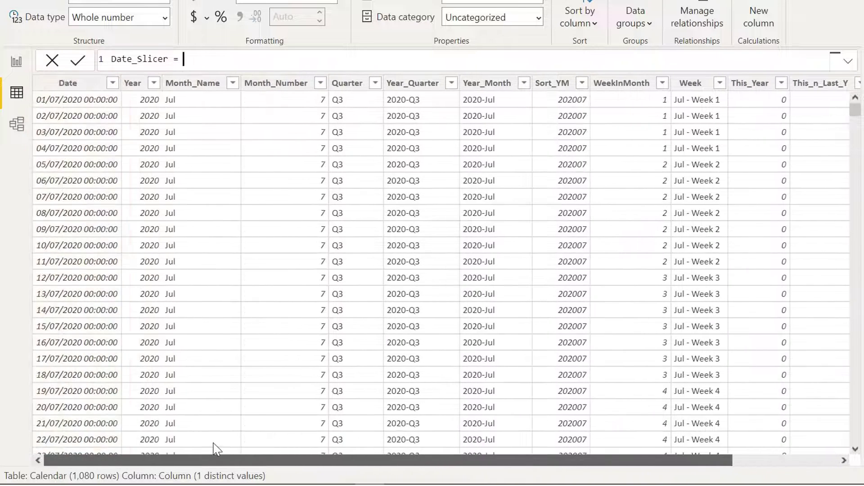
{"action": "left_click", "coordinate": [209, 70]}
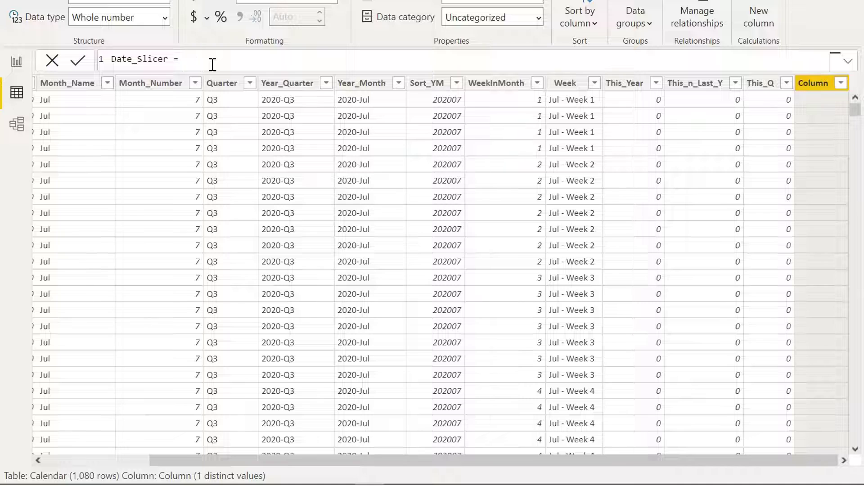
{"action": "type", "text": "IF("}
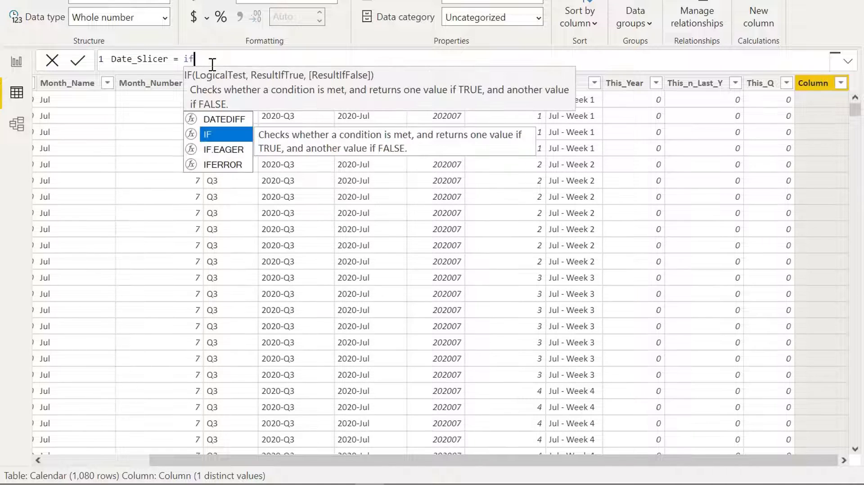
{"action": "type", "text": "cal"}
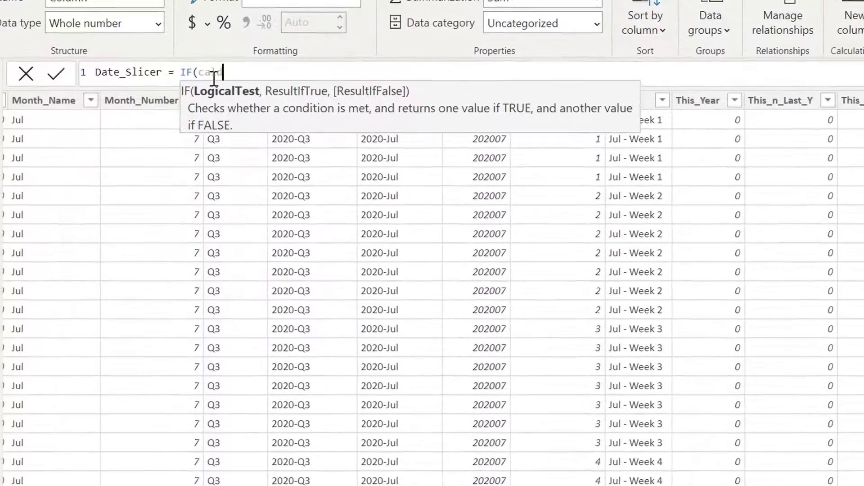
{"action": "key", "text": "Tab"}
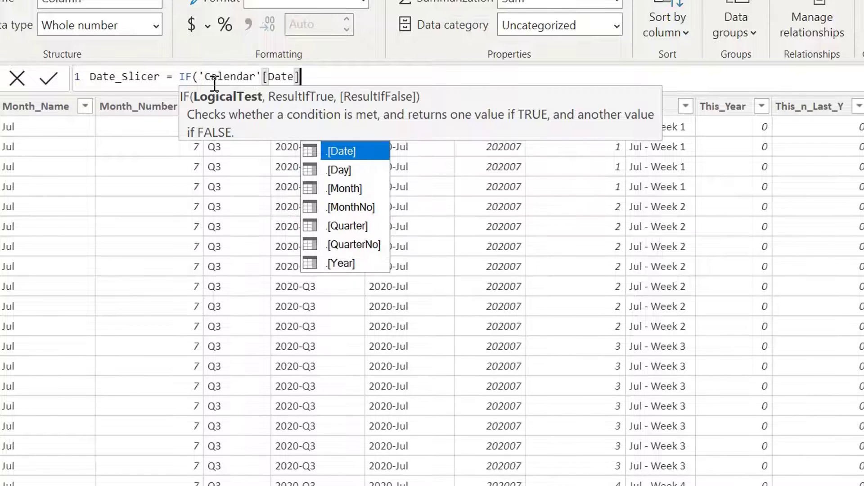
{"action": "type", "text": "="}
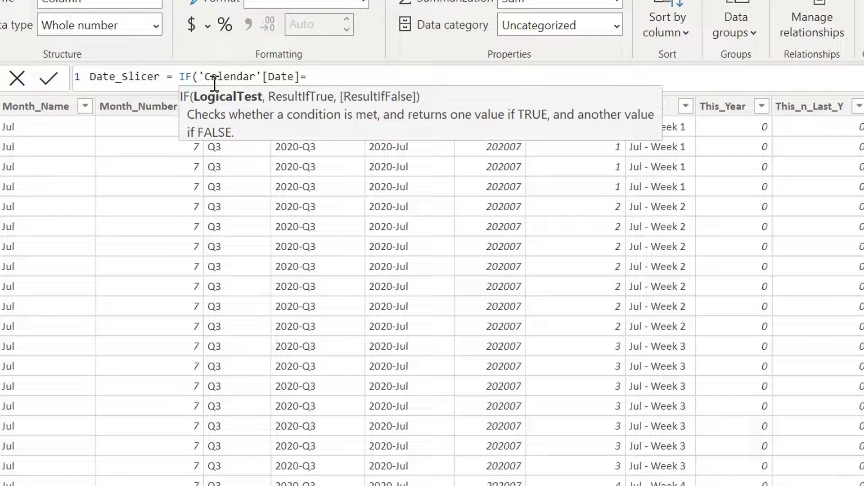
Step: Complete the IF test with MAX('Calendar'[Date]) and set "Last Date" as the result when true
{"action": "type", "text": "max"}
{"action": "key", "text": "Tab"}
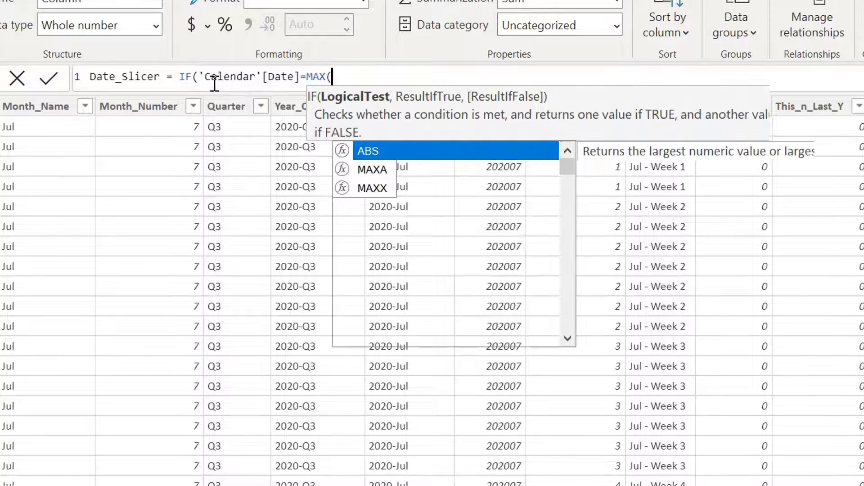
{"action": "type", "text": "cal"}
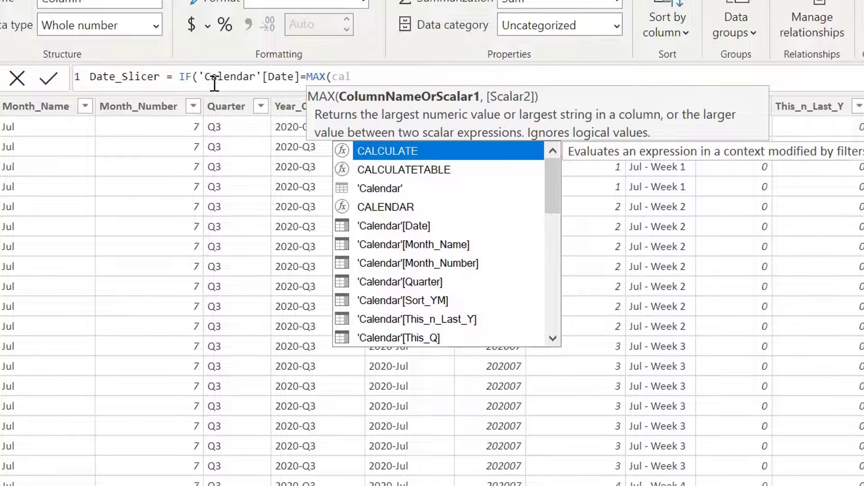
{"action": "key", "text": "Down"}
{"action": "key", "text": "Down"}
{"action": "key", "text": "Down"}
{"action": "key", "text": "Down"}
{"action": "key", "text": "Tab"}
{"action": "type", "text": ")"}
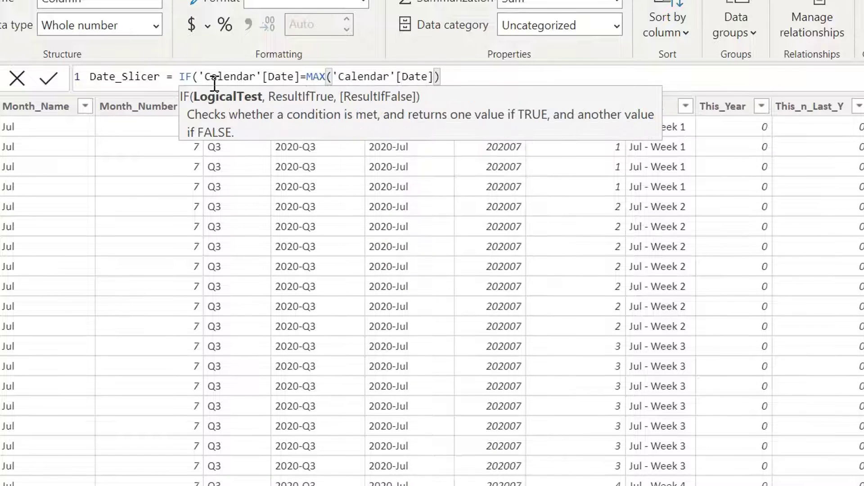
{"action": "type", "text": ",\"L"}
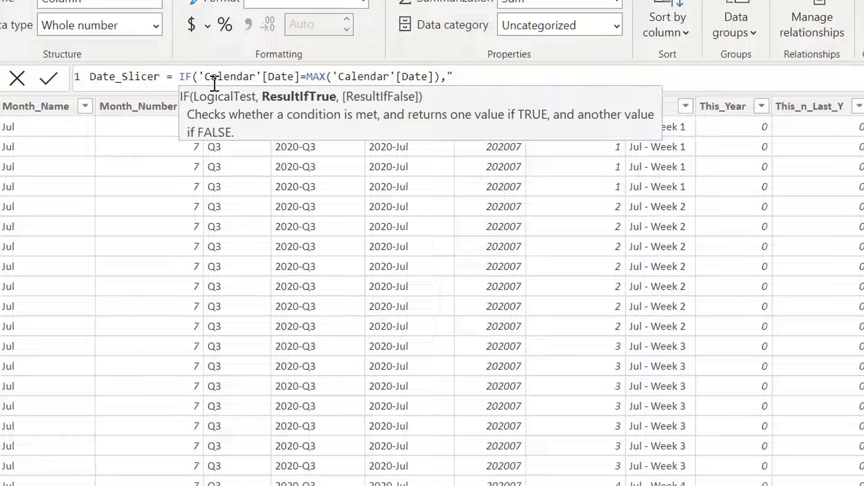
{"action": "type", "text": "ast Date\","}
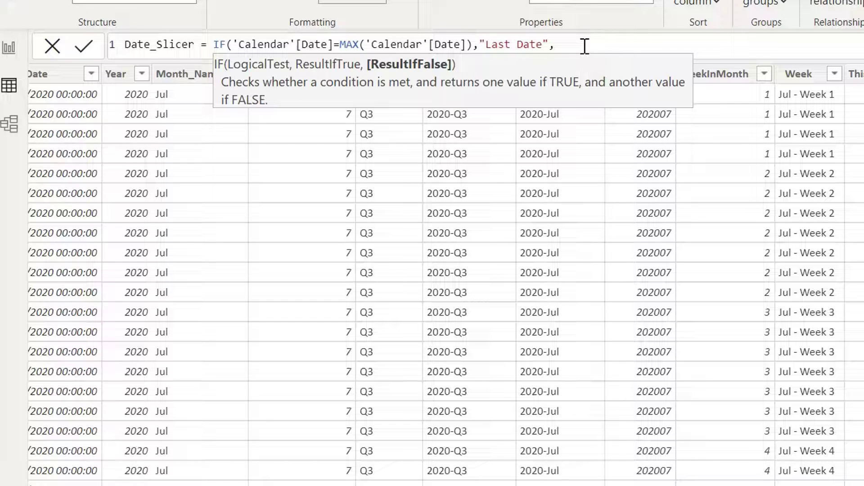
{"action": "type", "text": "cl"}
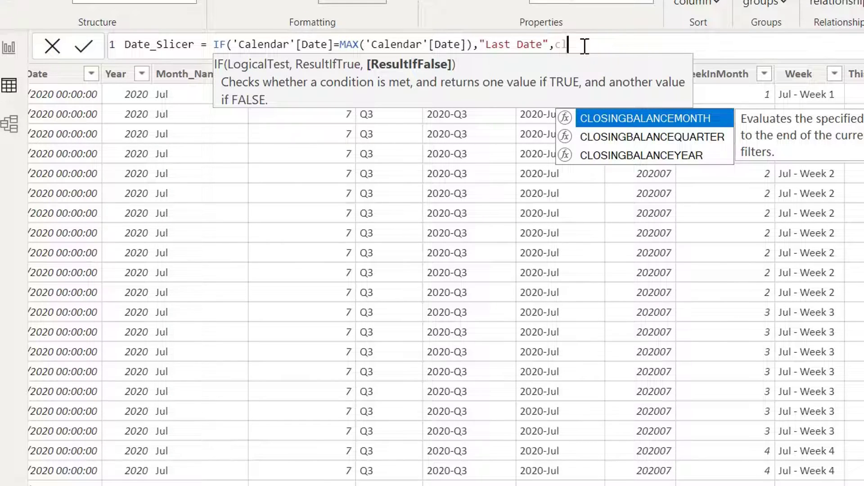
{"action": "key", "text": "BackSpace"}
{"action": "type", "text": "al"}
{"action": "key", "text": "Down"}
{"action": "key", "text": "Down"}
{"action": "key", "text": "Down"}
{"action": "key", "text": "Down"}
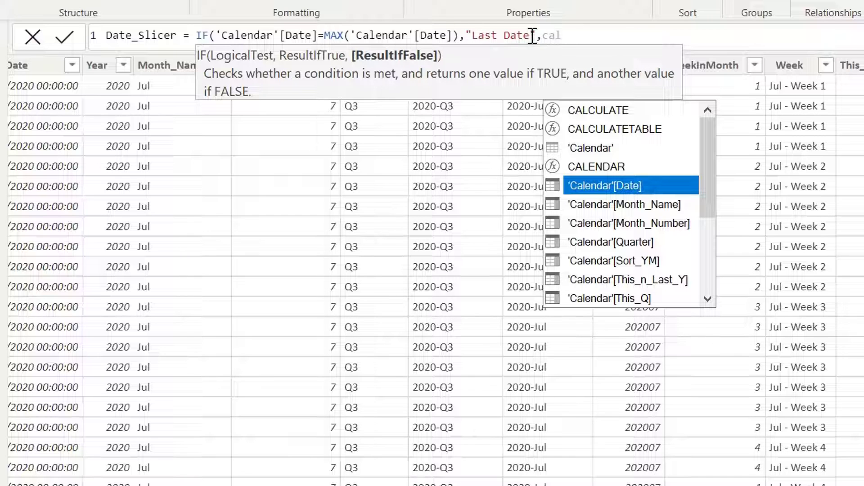
{"action": "left_click", "coordinate": [560, 33]}
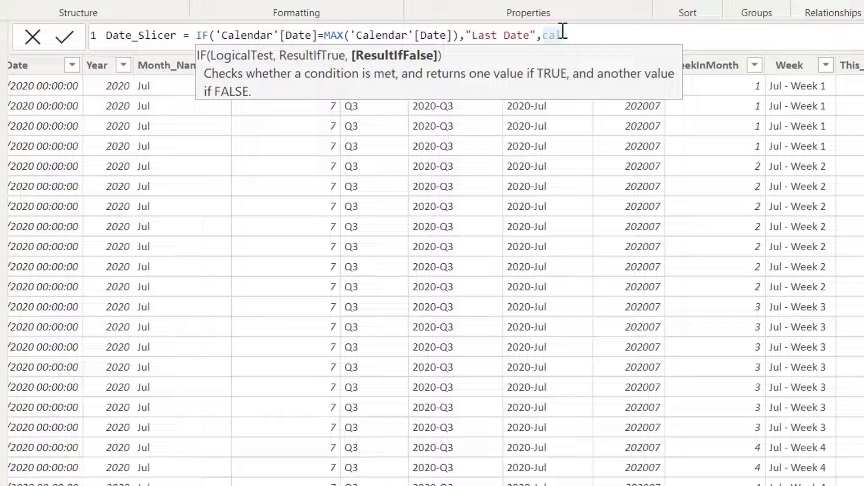
{"action": "left_click_drag", "start_coordinate": [561, 35], "coordinate": [544, 34]}
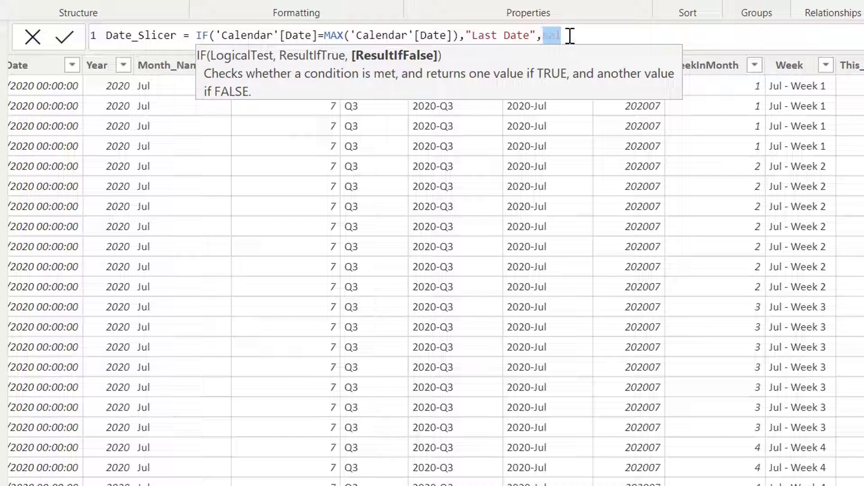
Step: Set the IF function's false result to a FORMAT function with 'Calendar'[Date] as its value
{"action": "type", "text": "fo"}
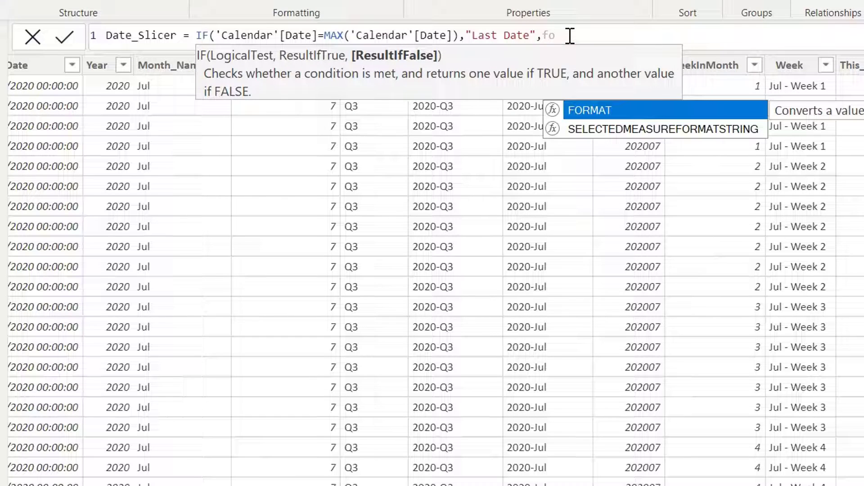
{"action": "key", "text": "Tab"}
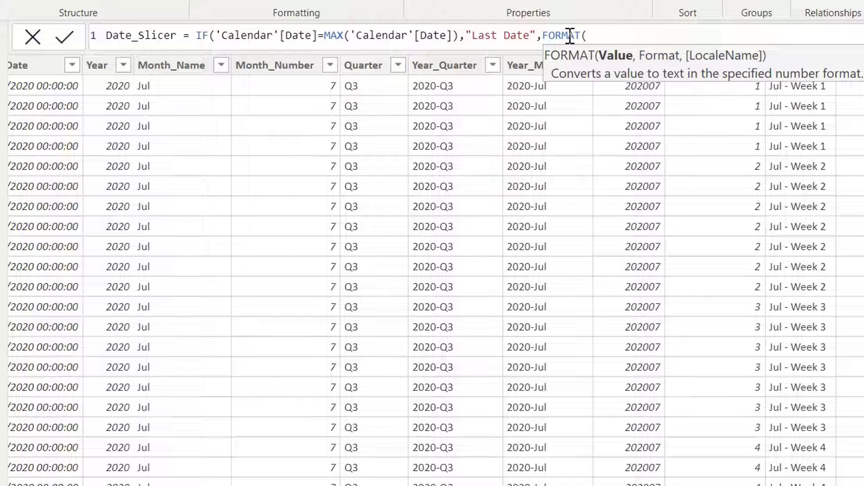
{"action": "type", "text": "cal"}
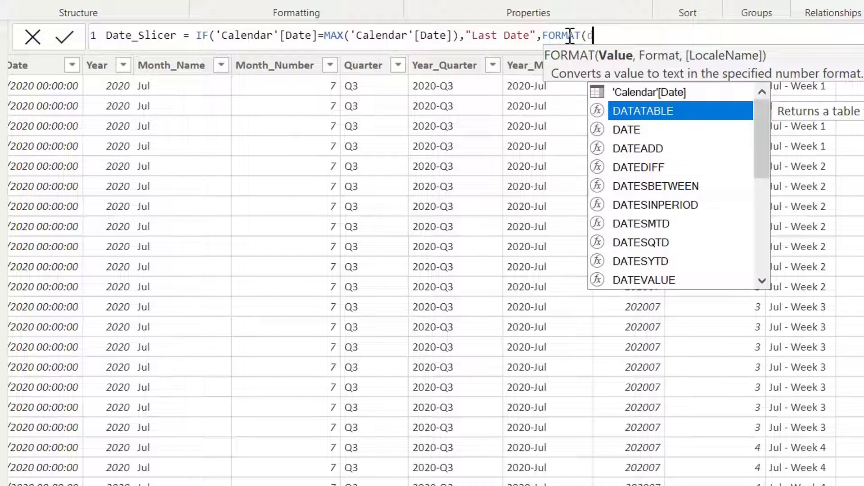
{"action": "key", "text": "Down"}
{"action": "key", "text": "Down"}
{"action": "key", "text": "Down"}
{"action": "key", "text": "Down"}
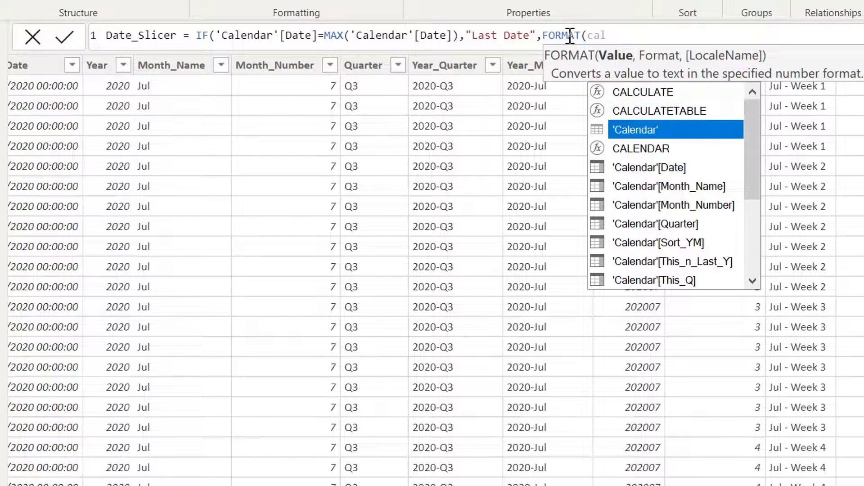
{"action": "key", "text": "Tab"}
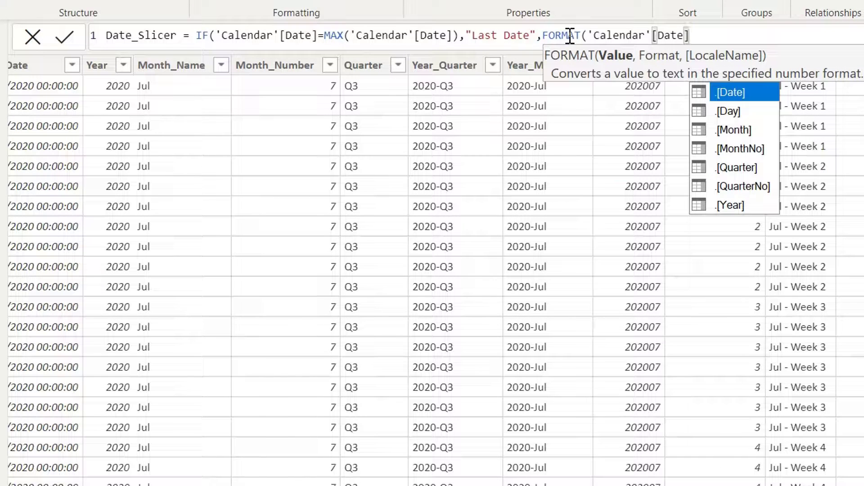
Step: Give FORMAT the date format "dd/mm/yy", close both functions and commit the Date_Slicer formula
{"action": "type", "text": ",\"dd/"}
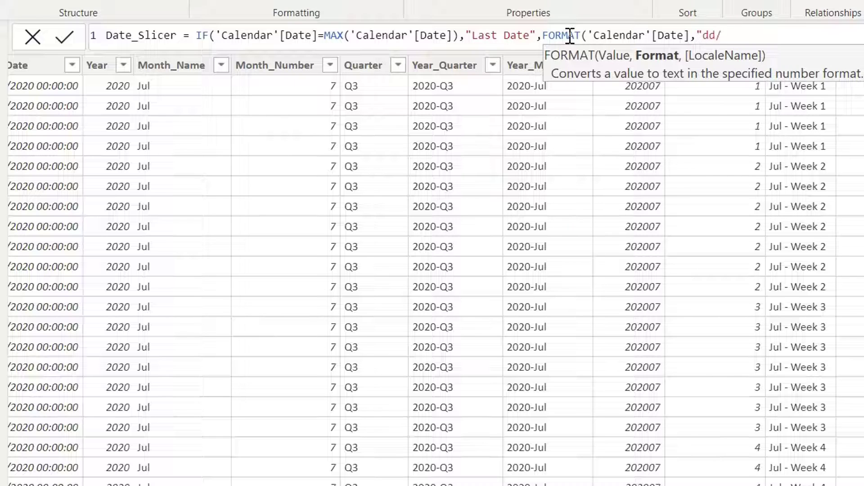
{"action": "type", "text": "mmm"}
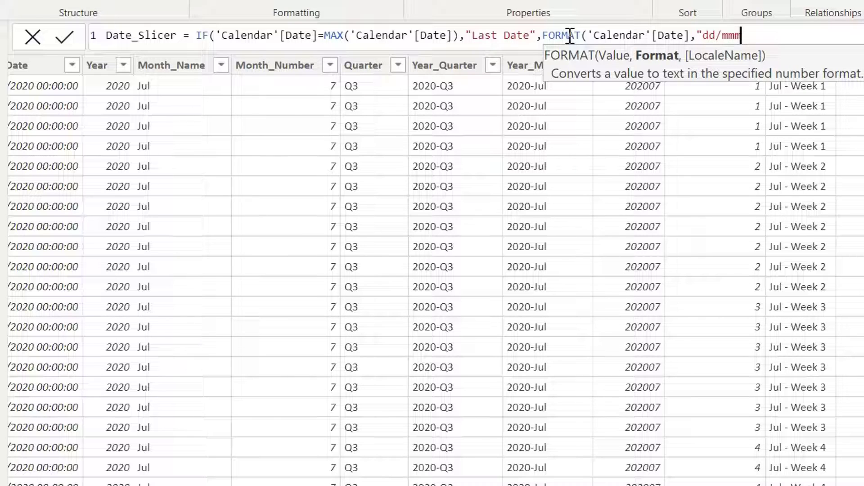
{"action": "type", "text": "/yy\")"}
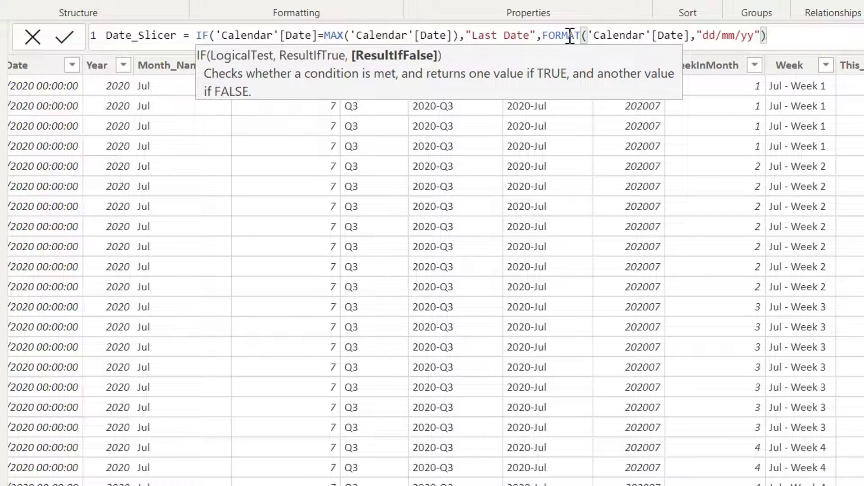
{"action": "type", "text": ")"}
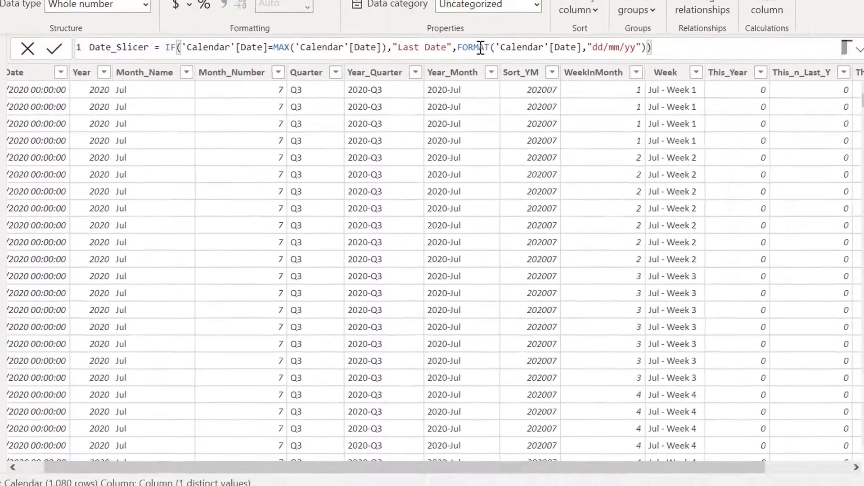
{"action": "key", "text": "Return"}
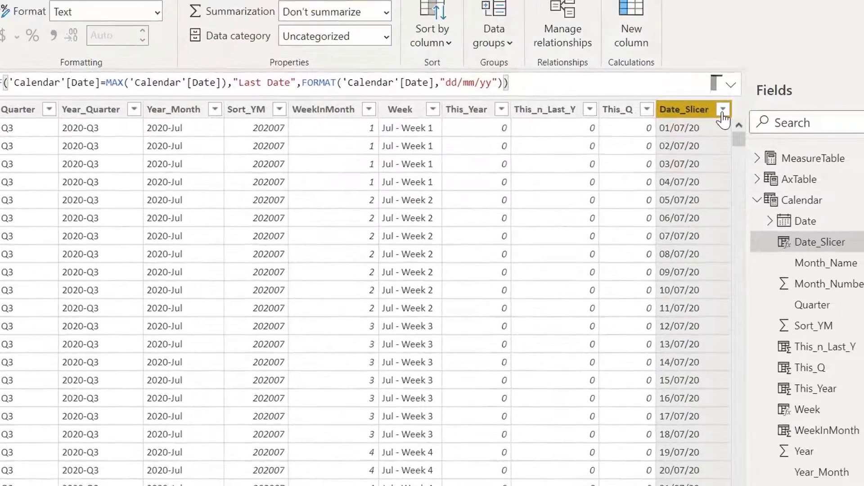
Step: Filter the Date_Slicer column to the values matching "last" to check that row, and clear the filter
{"action": "left_click", "coordinate": [828, 76]}
{"action": "left_click", "coordinate": [558, 98]}
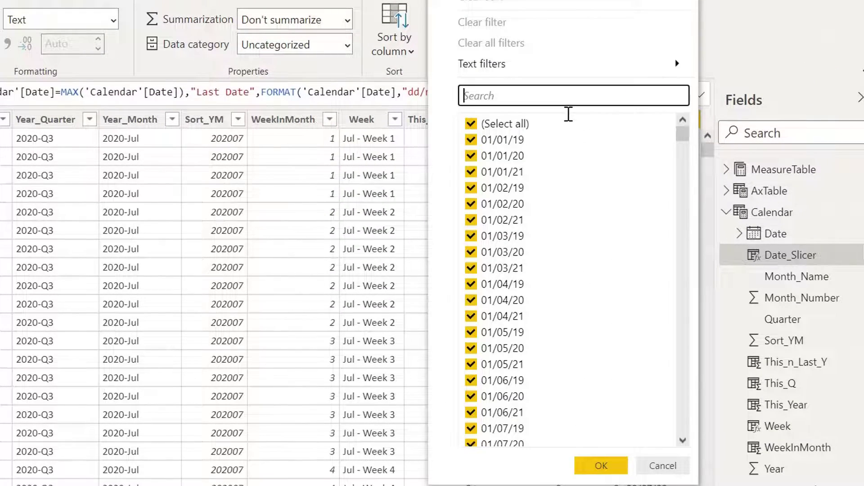
{"action": "type", "text": "last"}
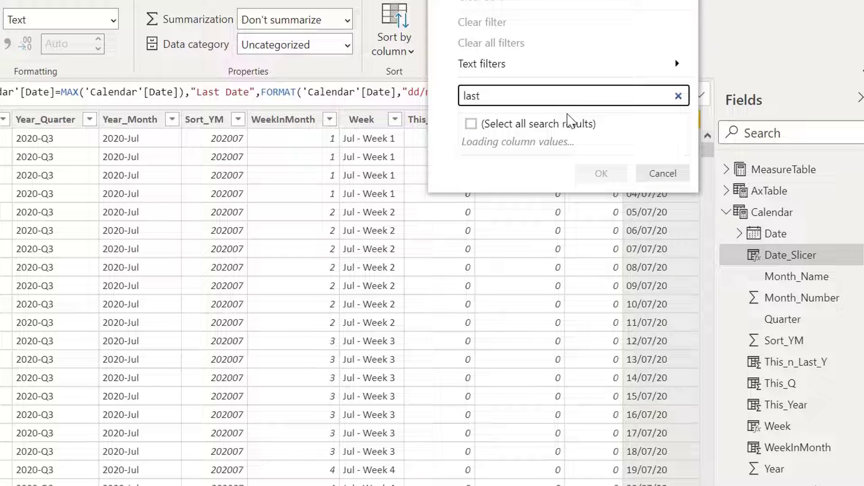
{"action": "left_click", "coordinate": [602, 173]}
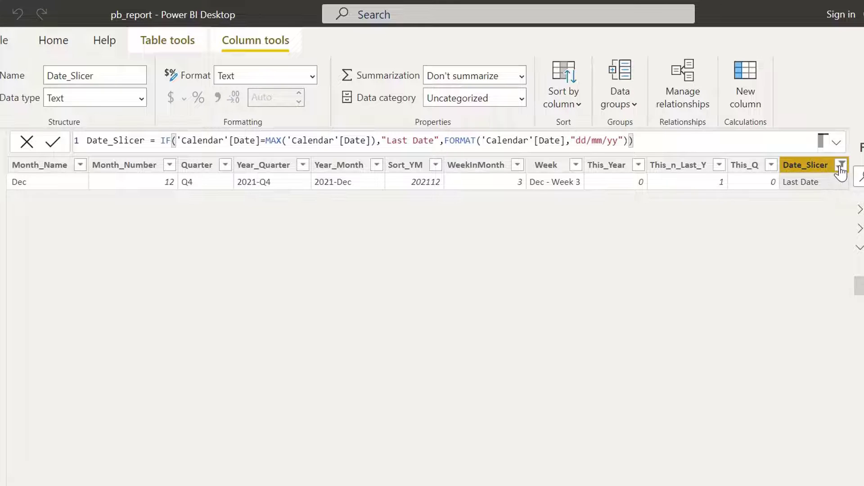
{"action": "left_click", "coordinate": [841, 167]}
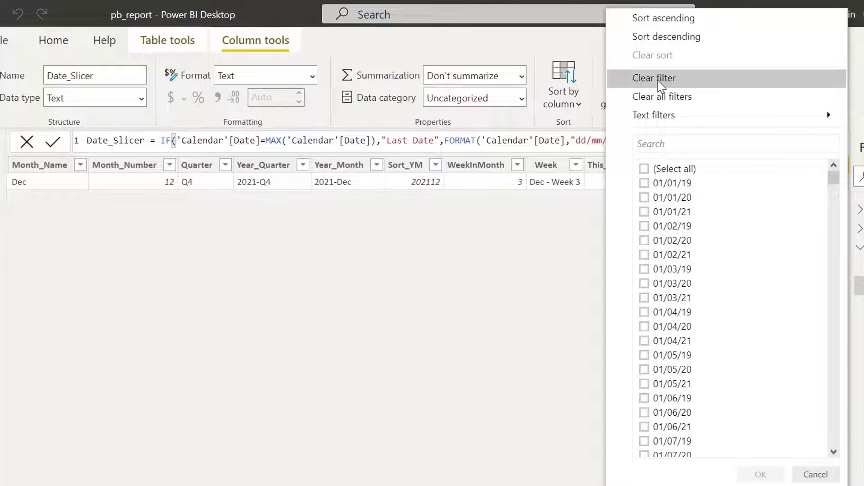
{"action": "left_click", "coordinate": [659, 79]}
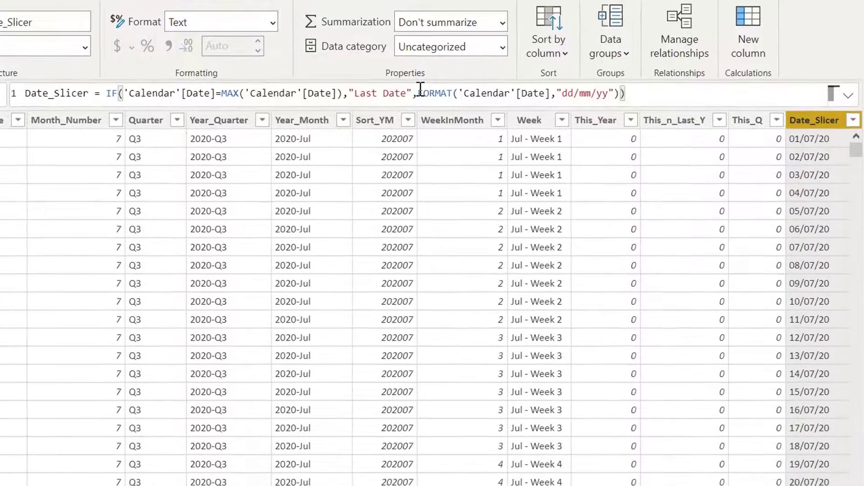
Step: Try to return plain 'Calendar'[Date] instead of the FORMAT expression as the false result in the Date_Slicer formula
{"action": "left_click_drag", "start_coordinate": [445, 141], "coordinate": [634, 140]}
{"action": "left_click_drag", "start_coordinate": [626, 92], "coordinate": [613, 95]}
{"action": "left_click", "coordinate": [634, 93]}
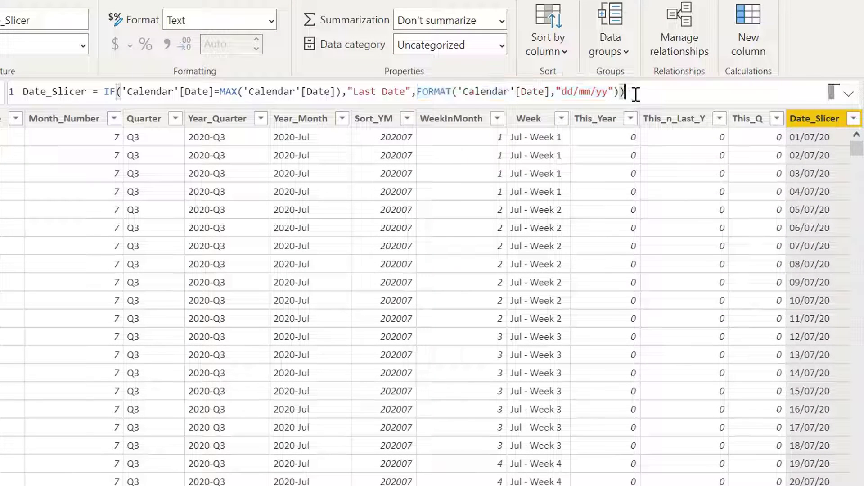
{"action": "left_click_drag", "start_coordinate": [623, 92], "coordinate": [417, 92]}
{"action": "key", "text": "BackSpace"}
{"action": "type", "text": "ca"}
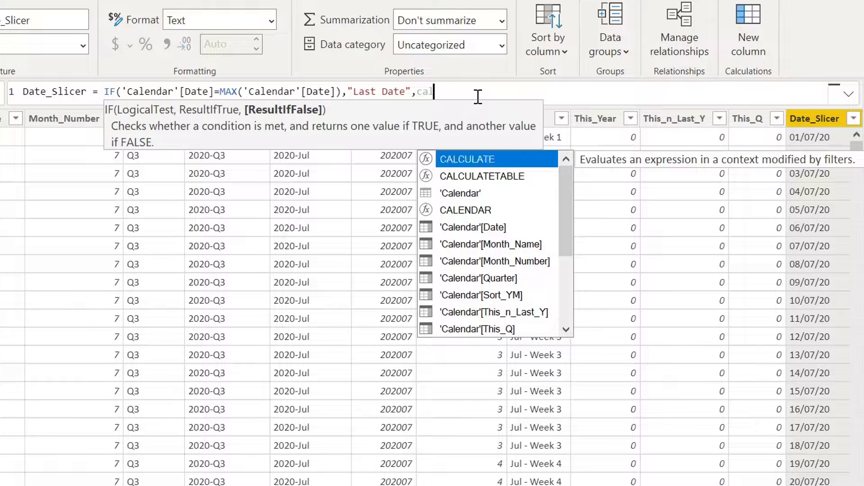
{"action": "key", "text": "Down"}
{"action": "key", "text": "Down"}
{"action": "key", "text": "Down"}
{"action": "key", "text": "Down"}
{"action": "key", "text": "Tab"}
{"action": "type", "text": ")"}
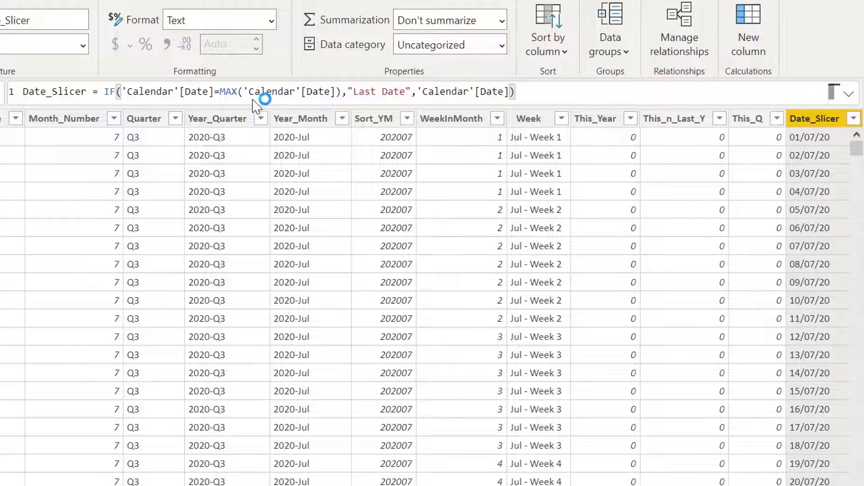
{"action": "key", "text": "Return"}
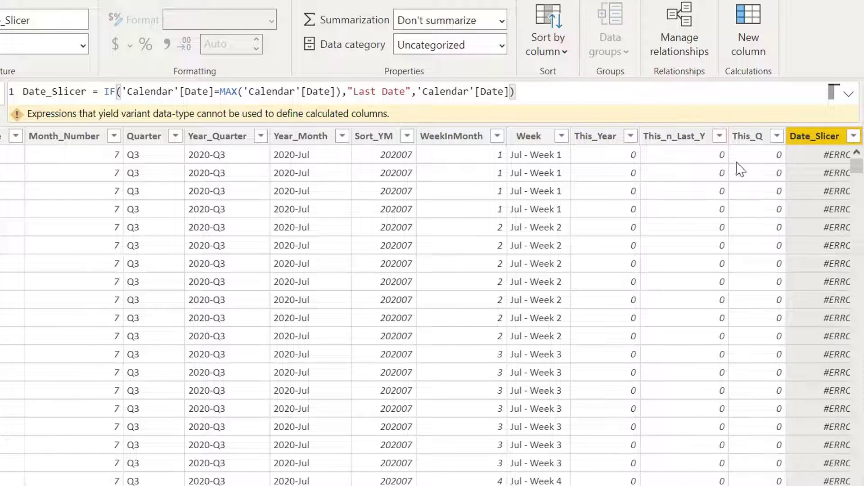
Step: Restore FORMAT('Calendar'[Date],"dd/mm/yy") as the false result in the Date_Slicer formula and commit it
{"action": "left_click_drag", "start_coordinate": [518, 91], "coordinate": [418, 89]}
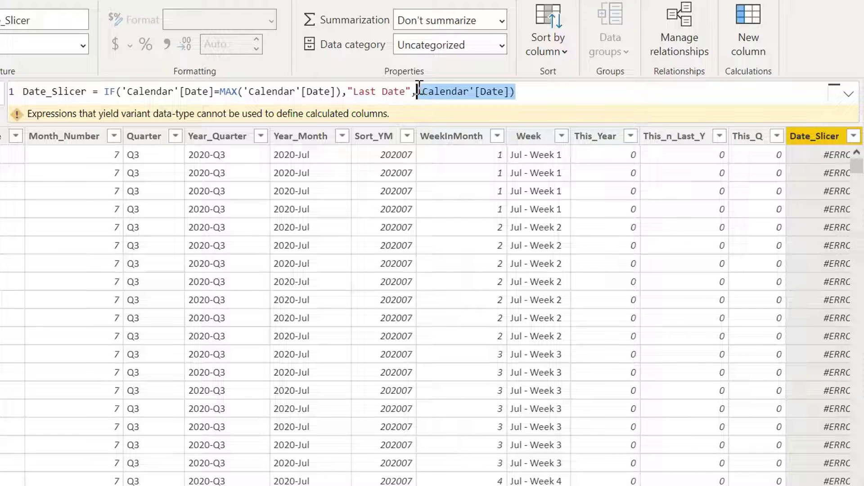
{"action": "type", "text": "FORMAT('Calendar'[Date],\"dd/mm/yy\""}
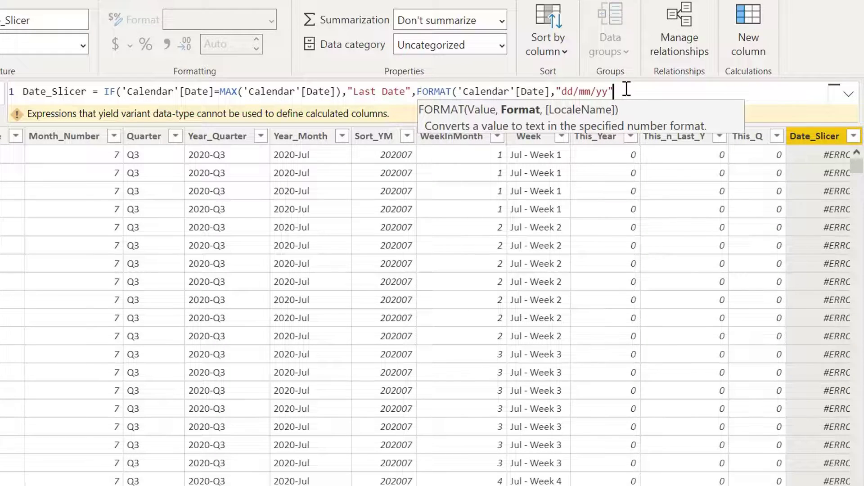
{"action": "type", "text": "))"}
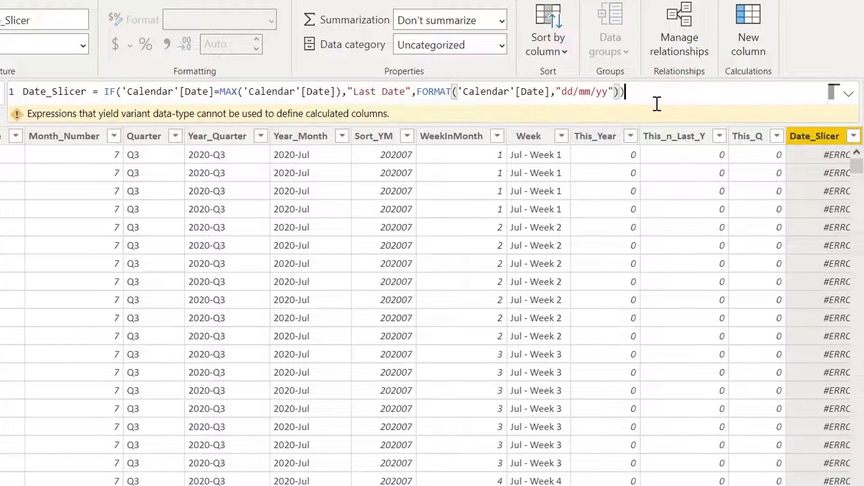
{"action": "key", "text": "Return"}
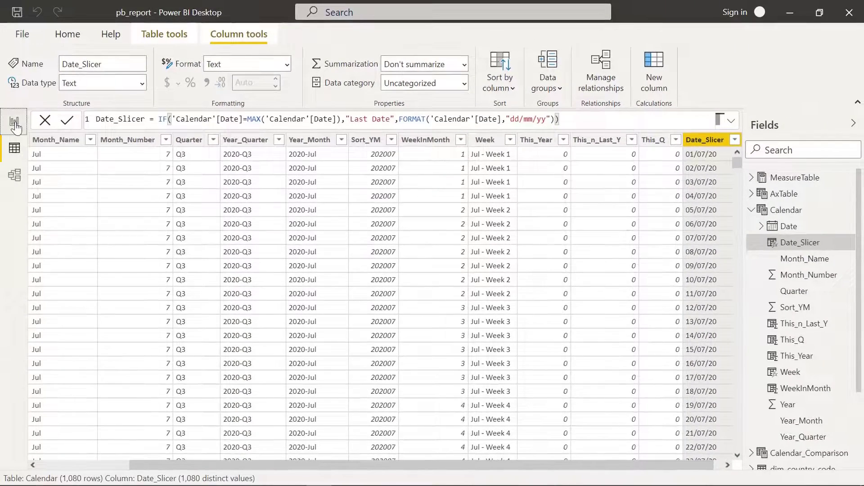
Step: Add a slicer for Calendar's Date_Slicer field to report Page 9 and delete the old Date slicer
{"action": "left_click", "coordinate": [13, 122]}
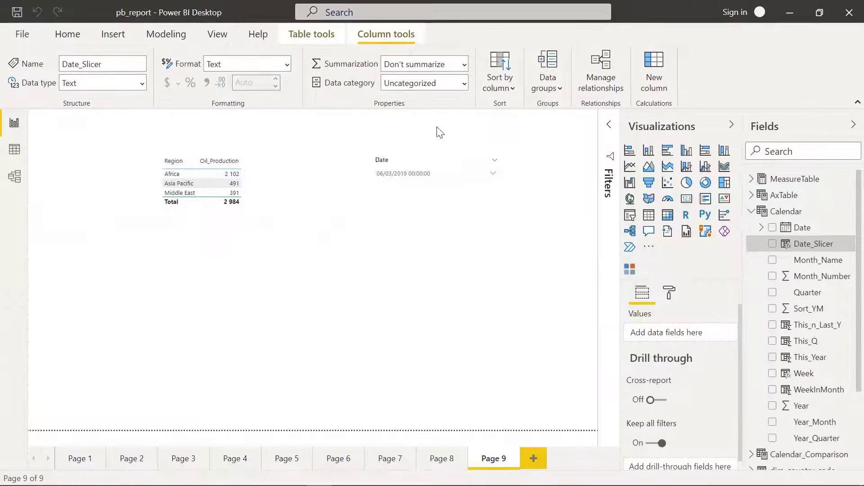
{"action": "left_click", "coordinate": [222, 247]}
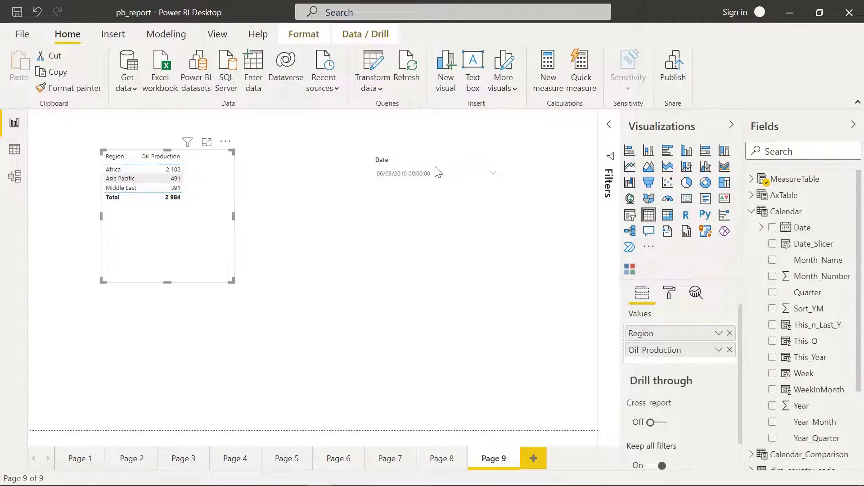
{"action": "left_click_drag", "start_coordinate": [447, 171], "coordinate": [384, 162]}
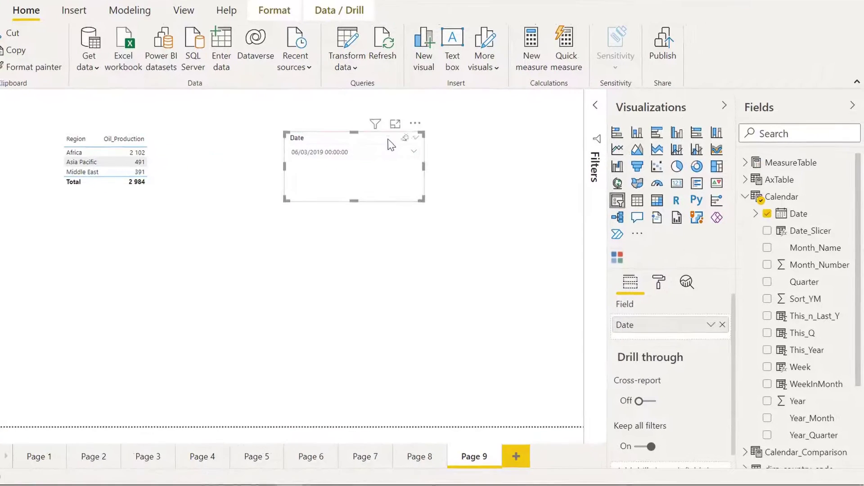
{"action": "left_click_drag", "start_coordinate": [810, 243], "coordinate": [479, 140]}
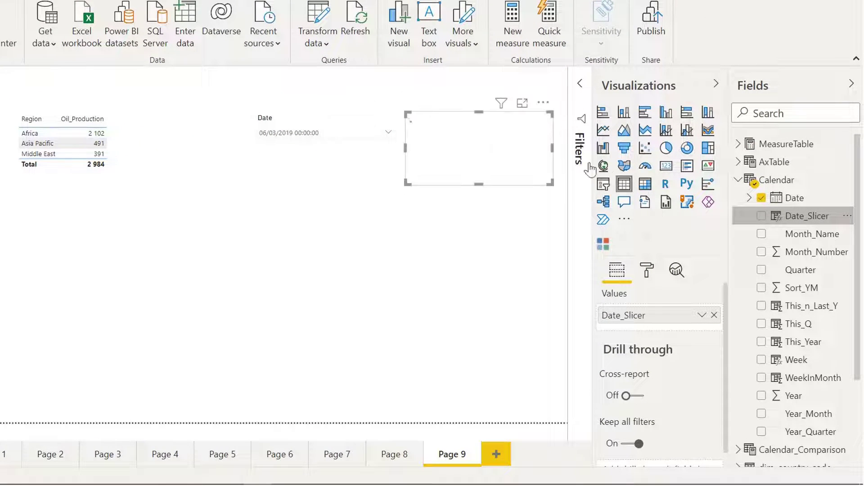
{"action": "left_click", "coordinate": [604, 184]}
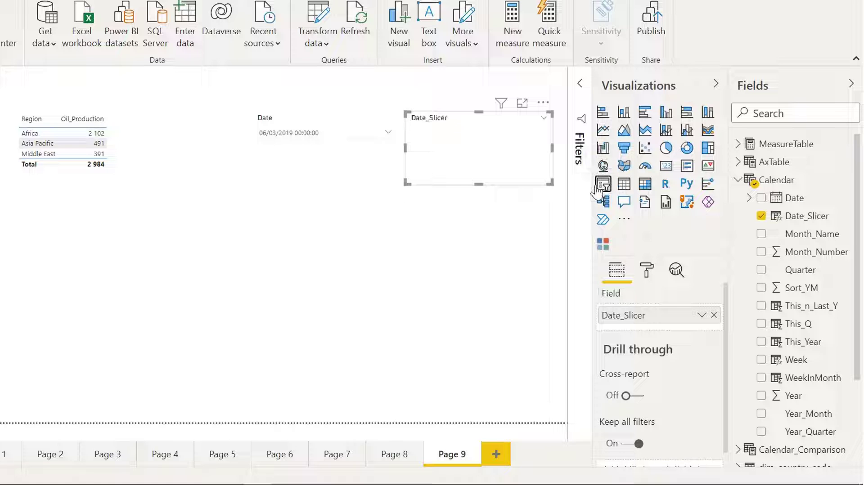
{"action": "left_click", "coordinate": [349, 120]}
{"action": "key", "text": "Delete"}
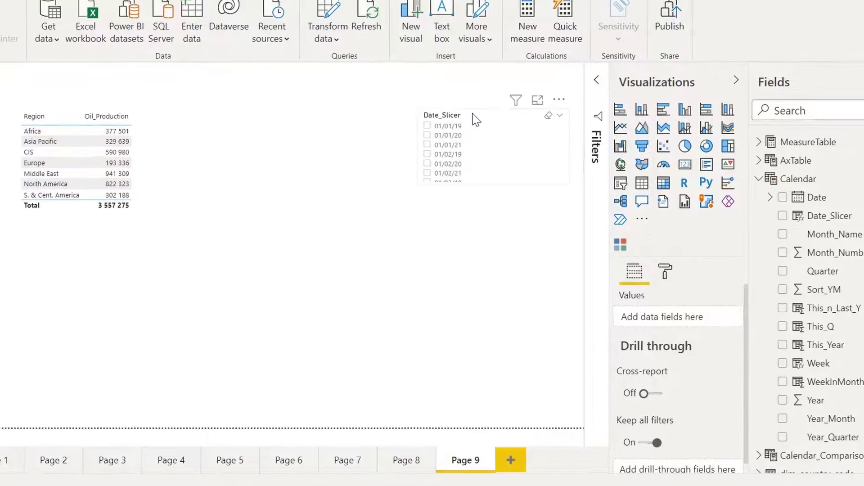
Step: Change the Date_Slicer slicer to a dropdown and sort its values in descending order
{"action": "left_click", "coordinate": [653, 63]}
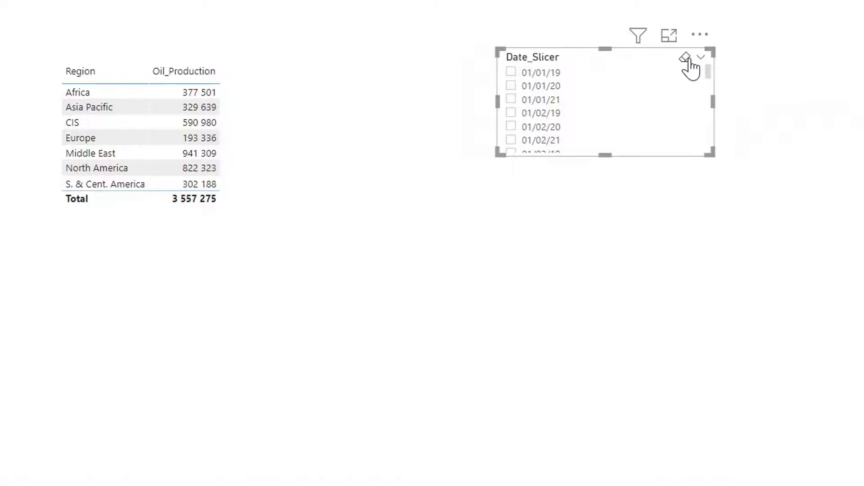
{"action": "left_click", "coordinate": [701, 57]}
{"action": "left_click", "coordinate": [673, 110]}
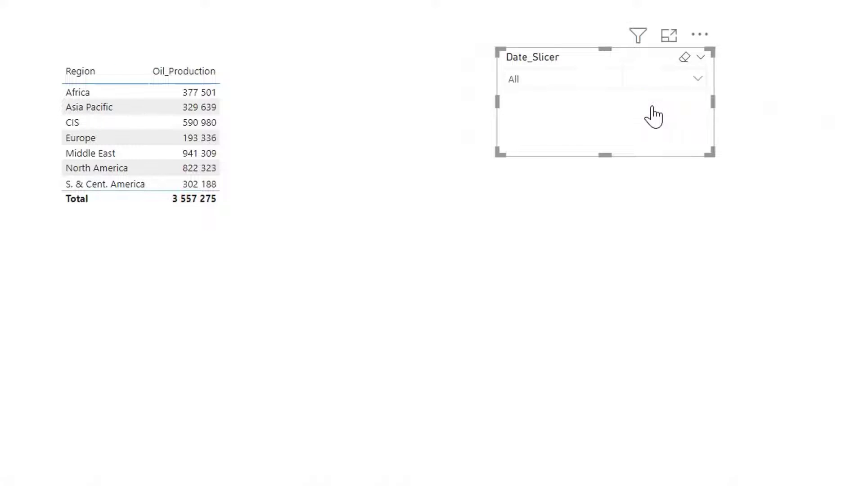
{"action": "left_click", "coordinate": [660, 84]}
{"action": "left_click", "coordinate": [700, 34]}
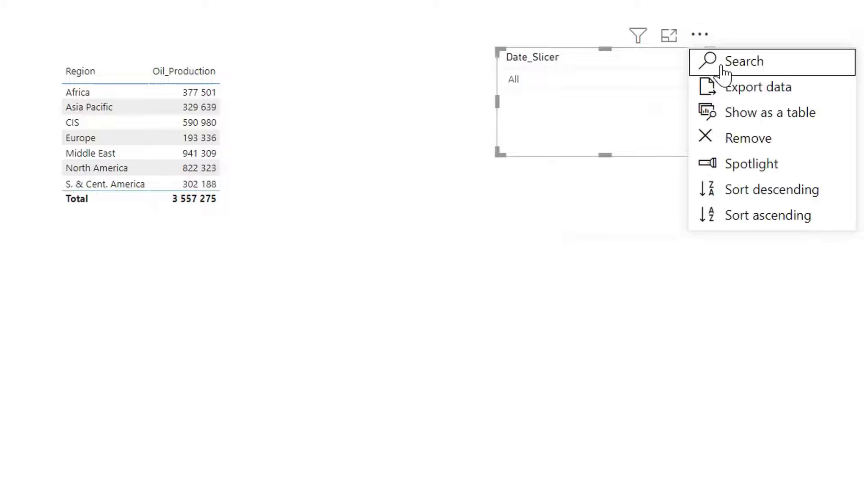
{"action": "left_click", "coordinate": [781, 202]}
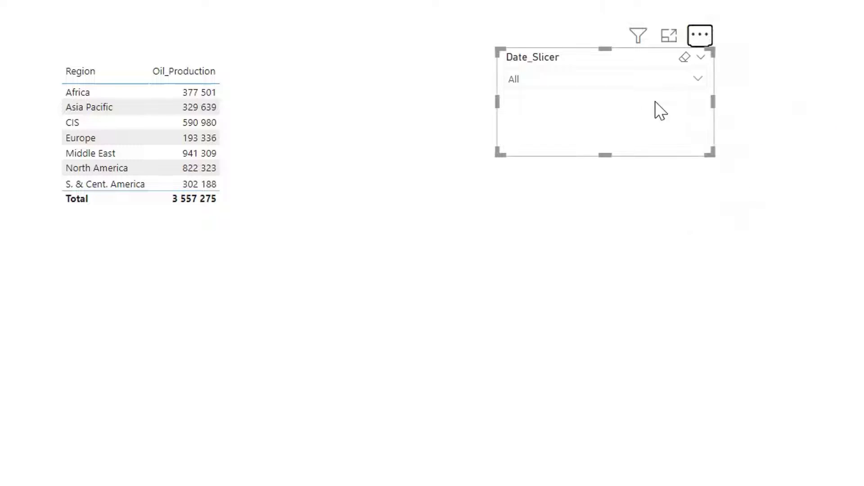
Step: Select Last Date in the Date_Slicer slicer and move the slicer closer to the oil production table
{"action": "left_click", "coordinate": [621, 86]}
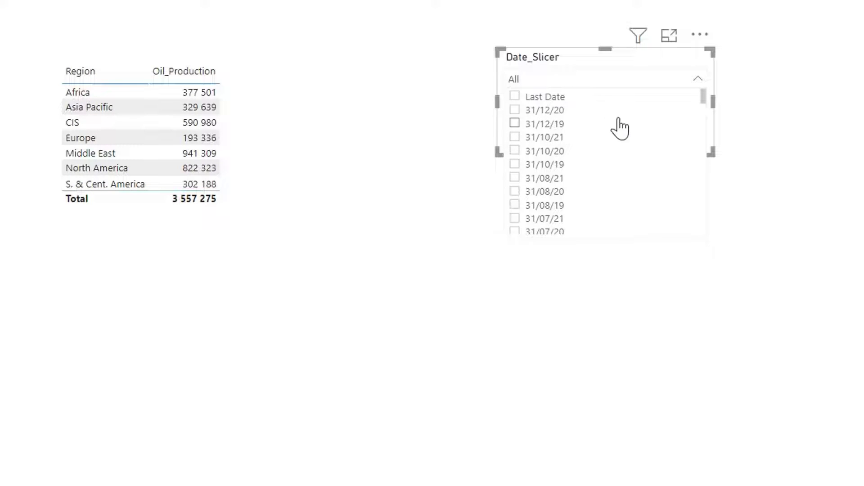
{"action": "left_click", "coordinate": [546, 101]}
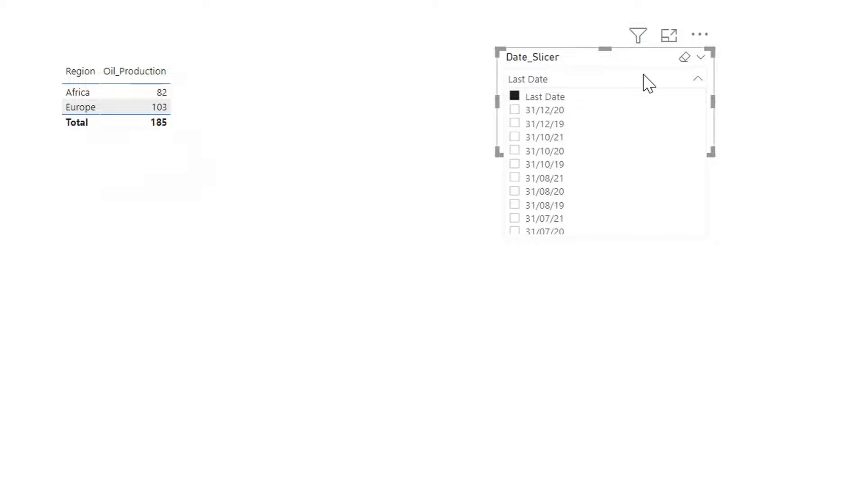
{"action": "left_click_drag", "start_coordinate": [686, 90], "coordinate": [461, 82]}
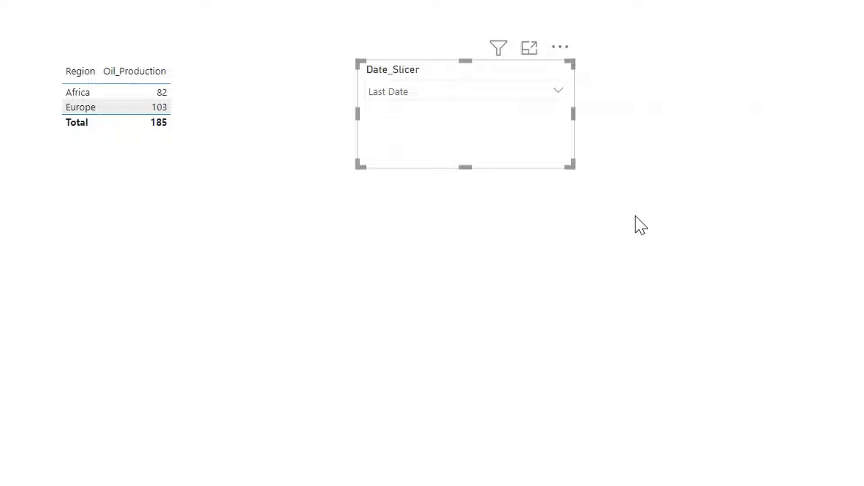
{"action": "left_click", "coordinate": [456, 272]}
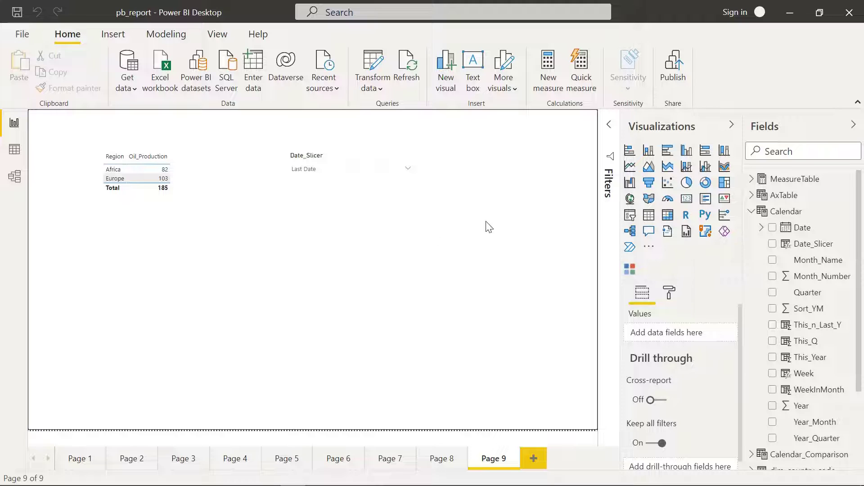
Step: Show the Calendar table's Date_Slicer column in the data view and select its entire formula
{"action": "left_click", "coordinate": [15, 150]}
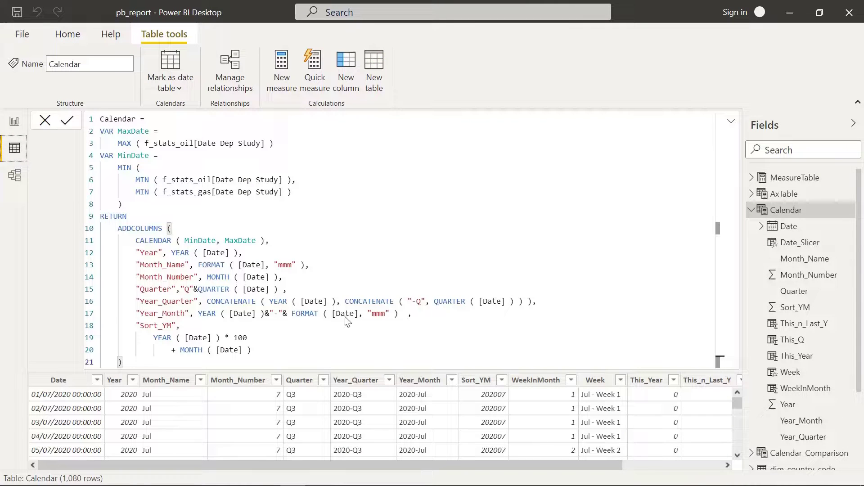
{"action": "left_click_drag", "start_coordinate": [524, 467], "coordinate": [683, 469]}
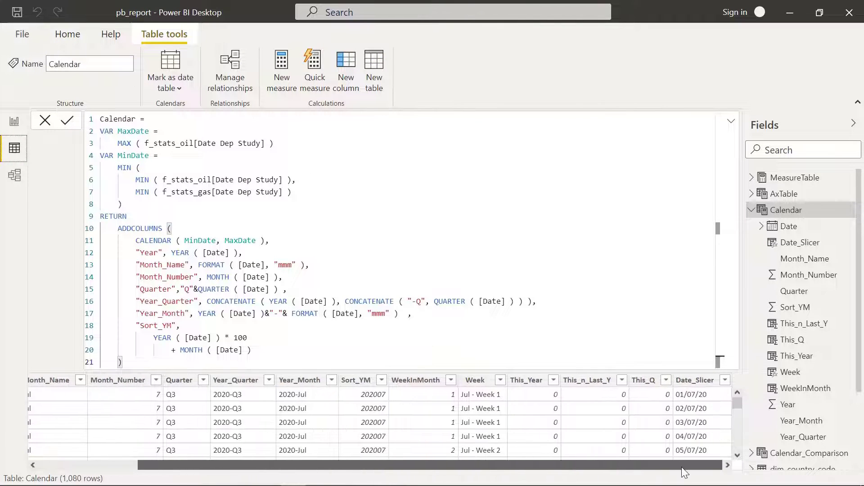
{"action": "left_click", "coordinate": [696, 380]}
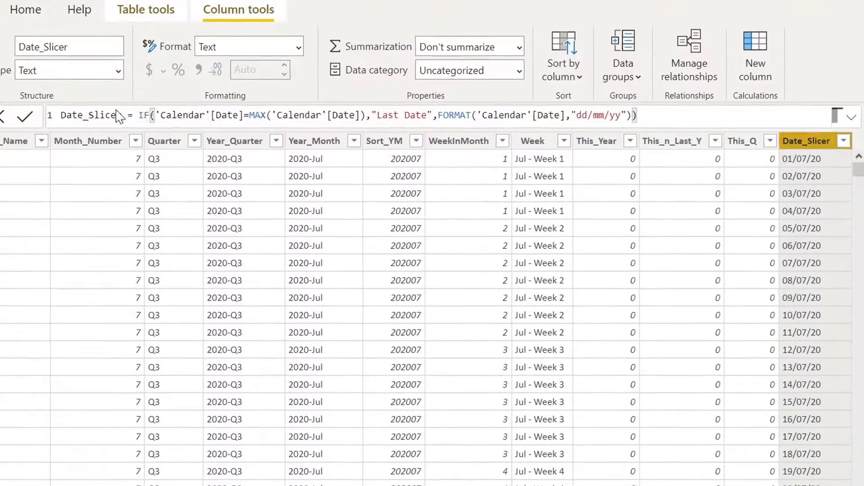
{"action": "left_click_drag", "start_coordinate": [582, 117], "coordinate": [83, 118]}
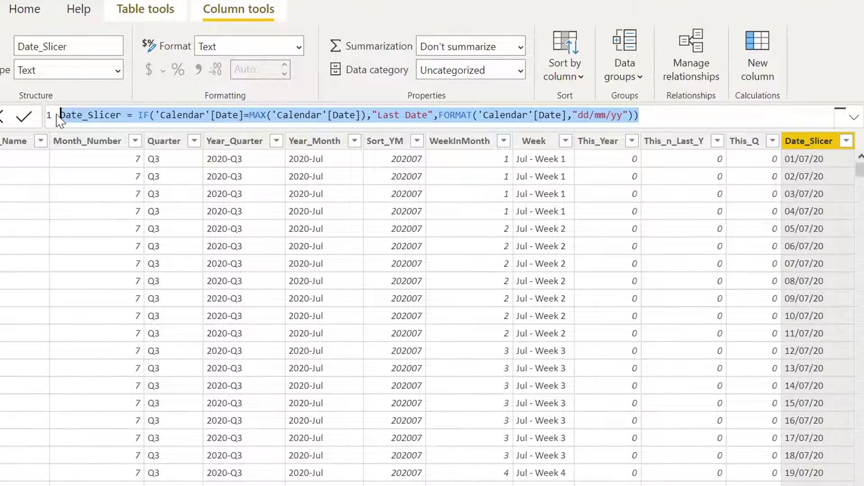
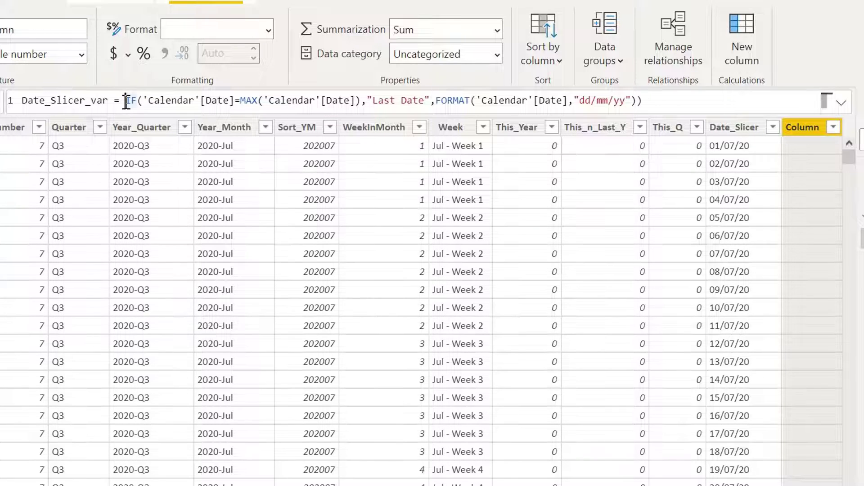
Step: Insert four line breaks before the IF expression in the Date_Slicer_var formula
{"action": "key", "text": "alt+Return"}
{"action": "key", "text": "alt+Return"}
{"action": "key", "text": "alt+Return"}
{"action": "key", "text": "alt+Return"}
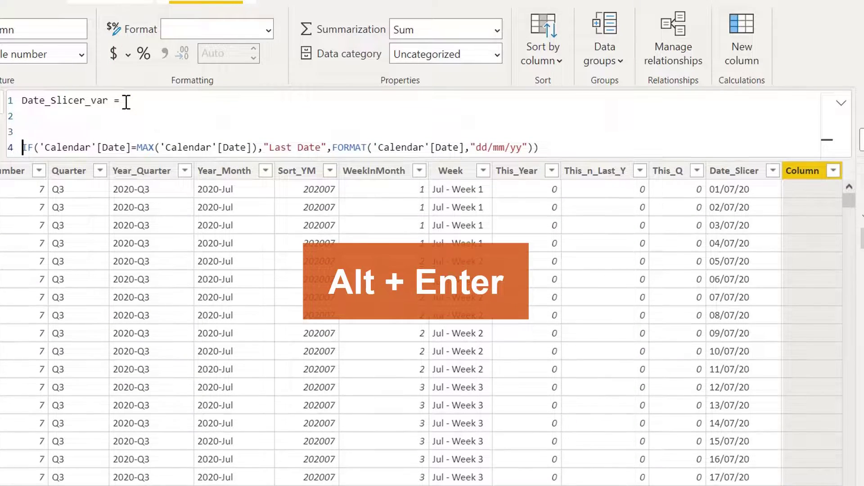
Step: Declare a variable current_row_date equal to 'Calendar'[Date] on the second line of the Date_Slicer_var formula
{"action": "left_click", "coordinate": [103, 111]}
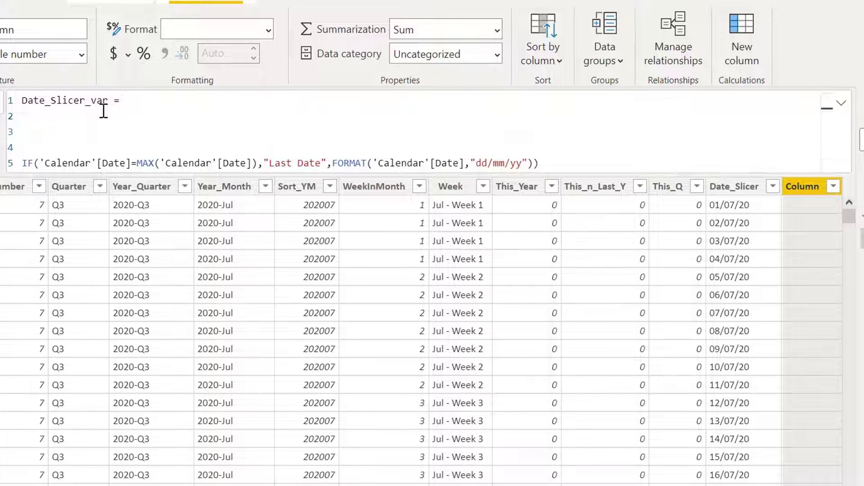
{"action": "type", "text": "var current_"}
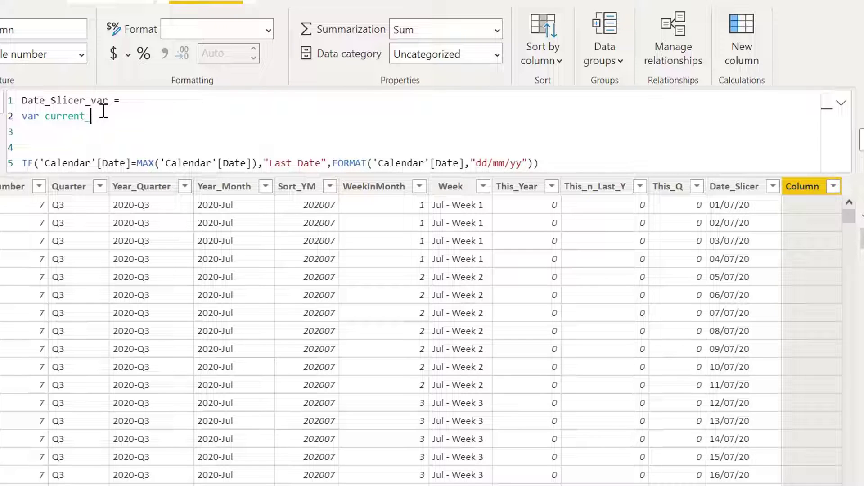
{"action": "type", "text": "row_date ="}
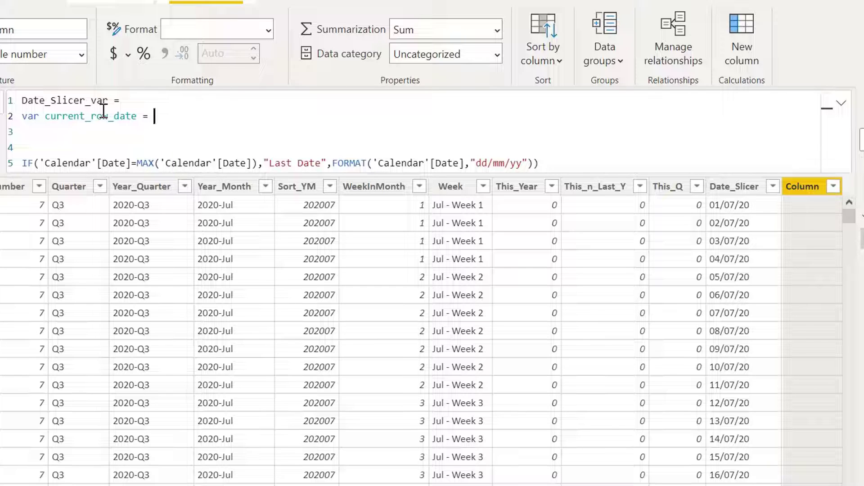
{"action": "type", "text": "cal"}
{"action": "key", "text": "Down"}
{"action": "key", "text": "Down"}
{"action": "key", "text": "Down"}
{"action": "key", "text": "Down"}
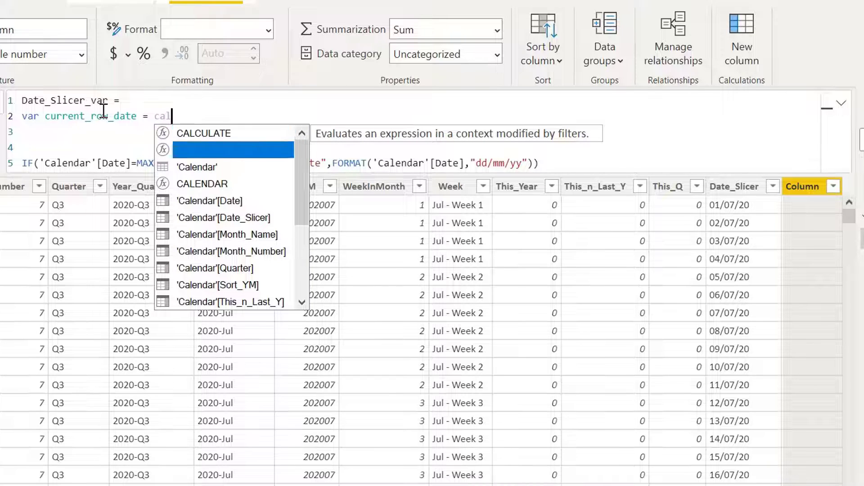
{"action": "key", "text": "Tab"}
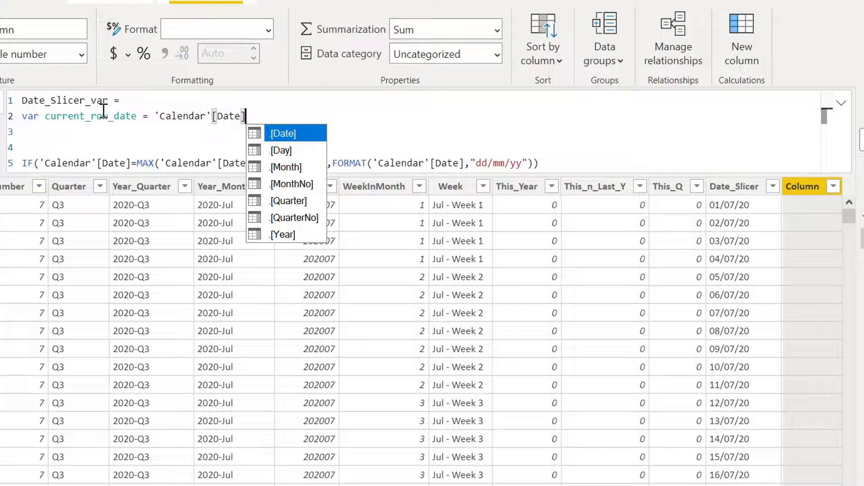
Step: Declare a variable max_date equal to MAX('Calendar'[Date]) on the third line of the Date_Slicer_var formula
{"action": "left_click", "coordinate": [77, 126]}
{"action": "type", "text": "var ma"}
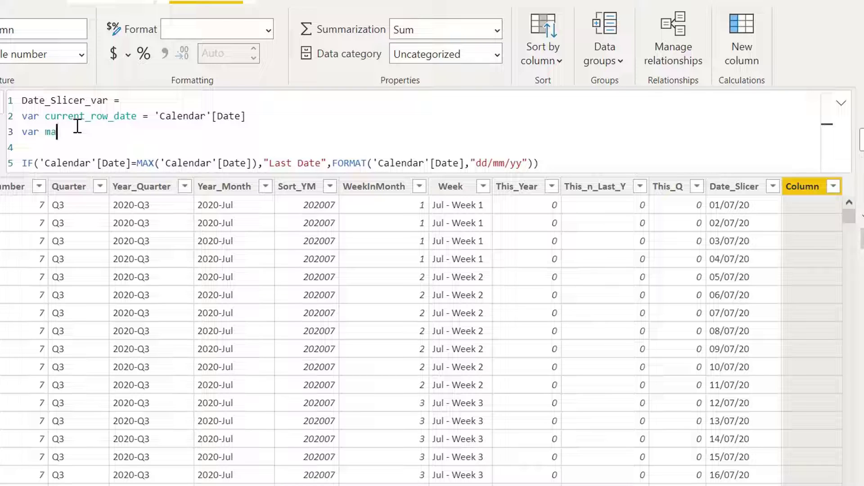
{"action": "type", "text": "x_date ="}
{"action": "type", "text": "max"}
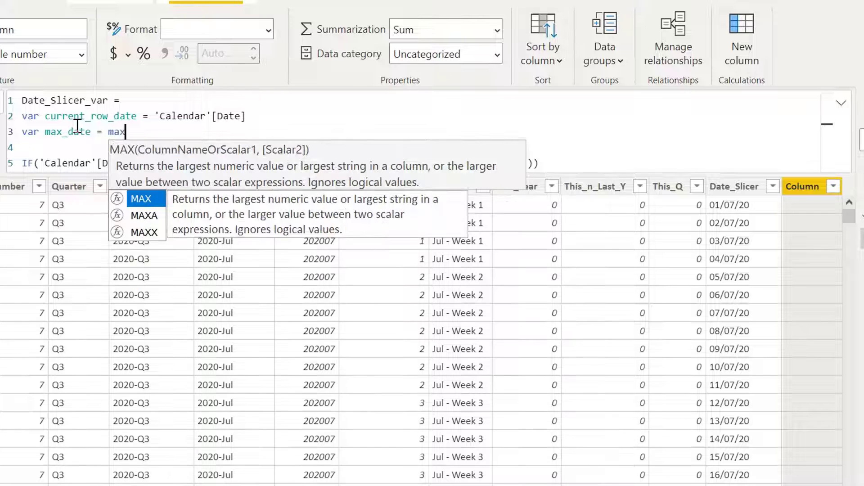
{"action": "key", "text": "Tab"}
{"action": "type", "text": "cal"}
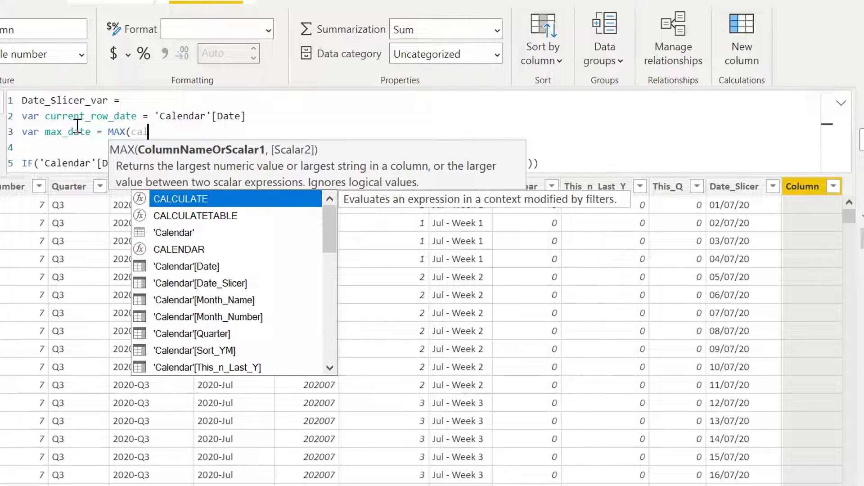
{"action": "key", "text": "Down"}
{"action": "key", "text": "Down"}
{"action": "key", "text": "Down"}
{"action": "key", "text": "Down"}
{"action": "key", "text": "Tab"}
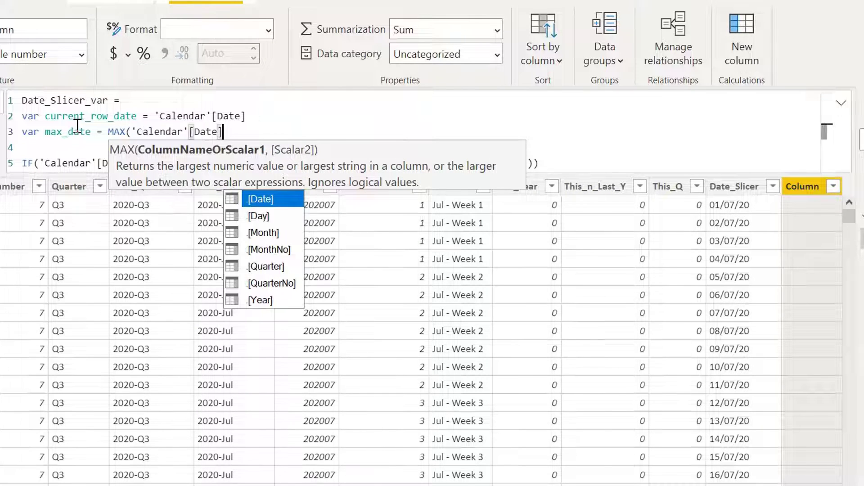
{"action": "type", "text": ")"}
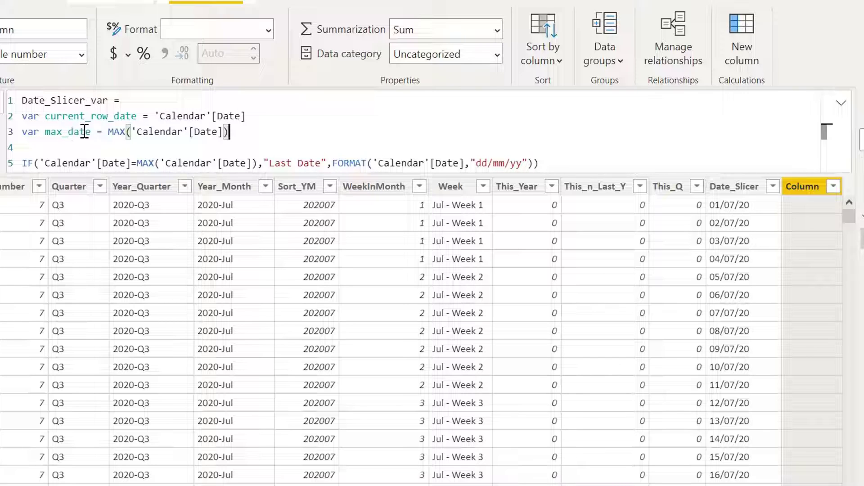
{"action": "left_click", "coordinate": [54, 146]}
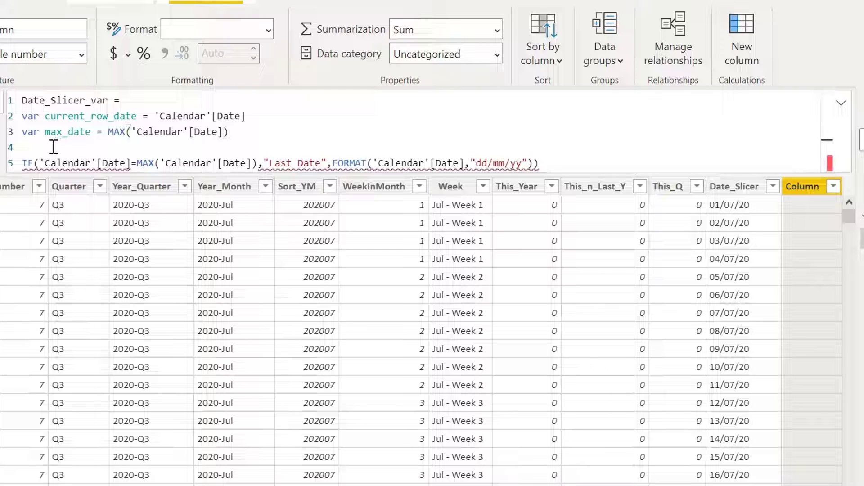
Step: Add a return line before the IF expression and replace 'Calendar'[Date] in its condition with the variable current_row_date
{"action": "type", "text": "return"}
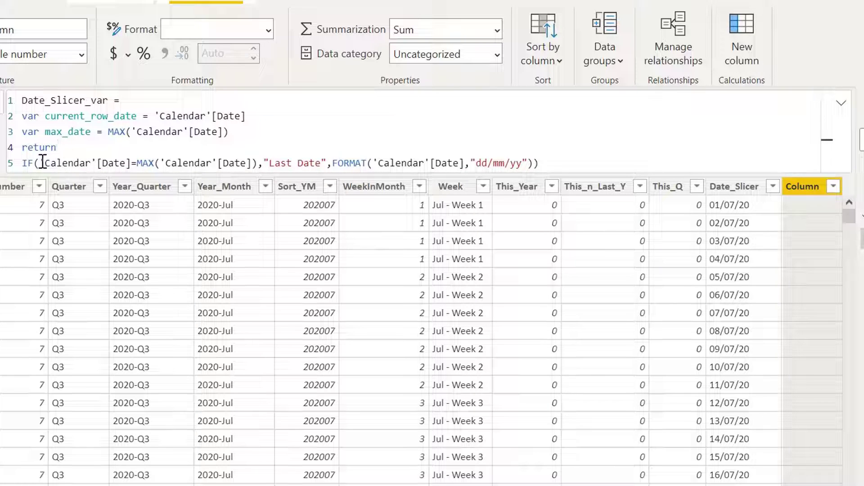
{"action": "left_click_drag", "start_coordinate": [39, 163], "coordinate": [131, 163]}
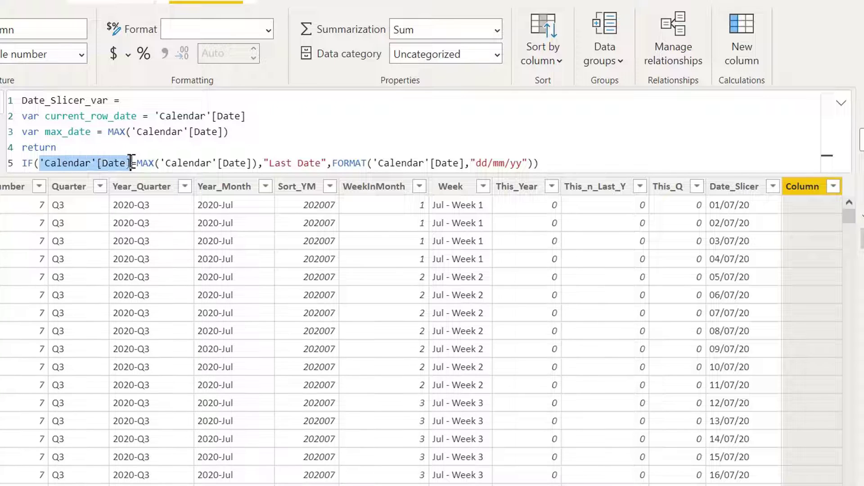
{"action": "type", "text": "curre"}
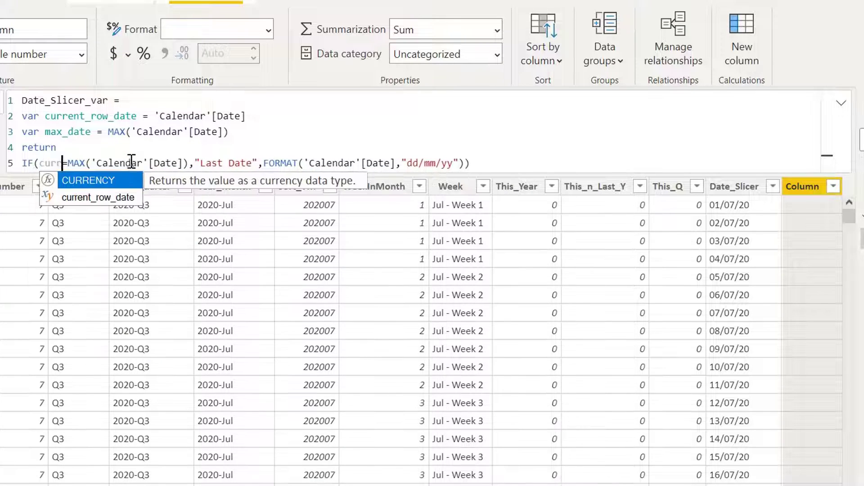
{"action": "key", "text": "Down"}
{"action": "key", "text": "Tab"}
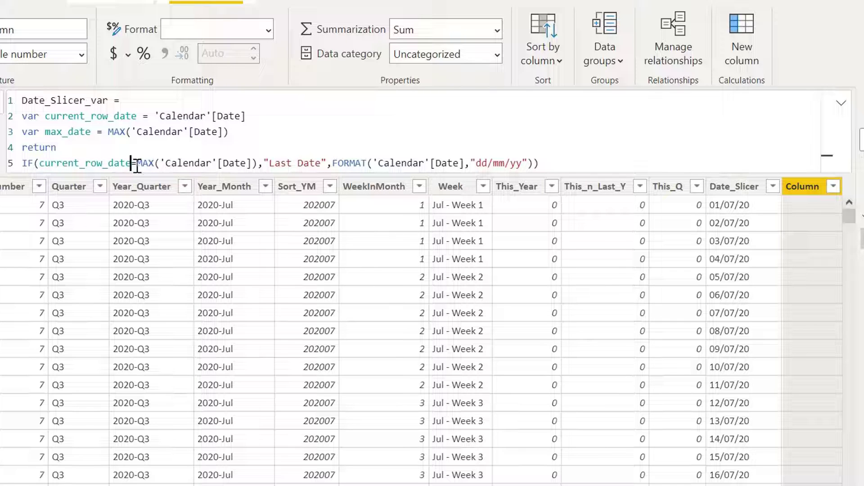
Step: Replace MAX('Calendar'[Date]) in the IF condition with max_date, keeping a single comma before "Last Date"
{"action": "left_click_drag", "start_coordinate": [136, 163], "coordinate": [251, 162]}
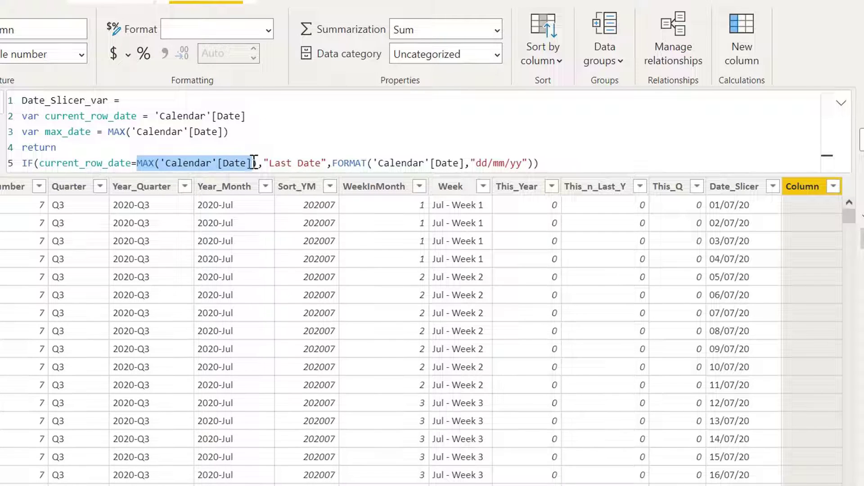
{"action": "type", "text": "max_"}
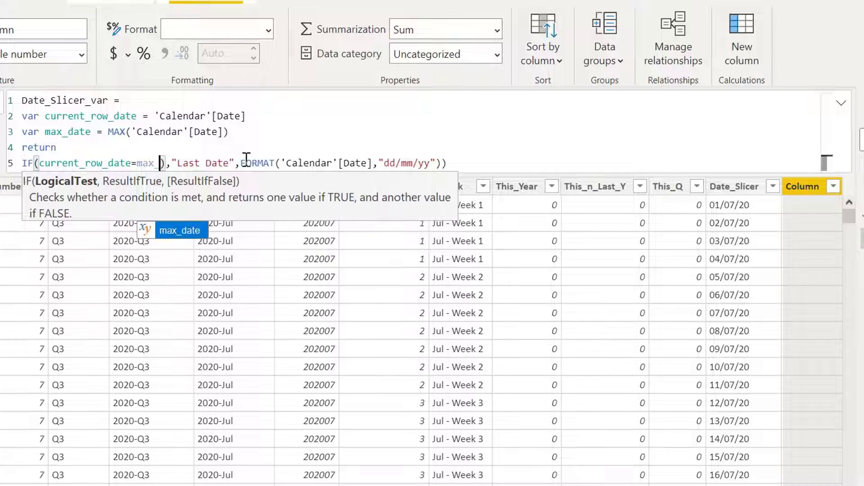
{"action": "key", "text": "Tab"}
{"action": "left_click", "coordinate": [196, 162]}
{"action": "key", "text": "BackSpace"}
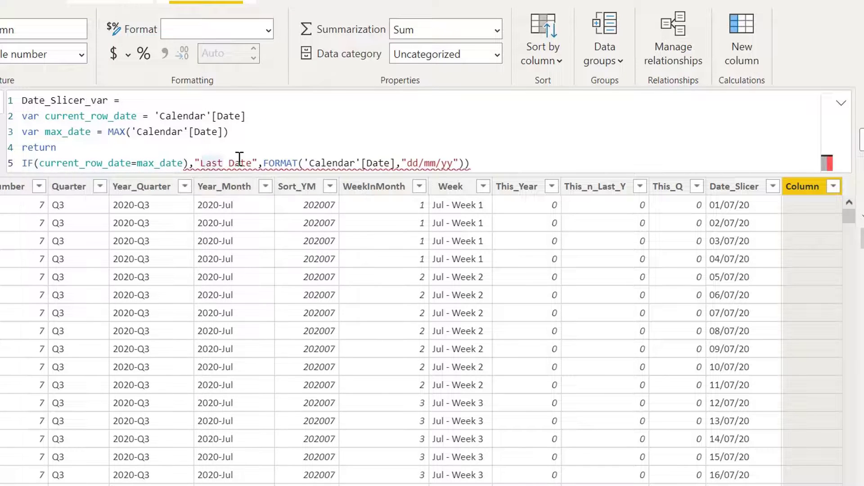
{"action": "key", "text": "BackSpace"}
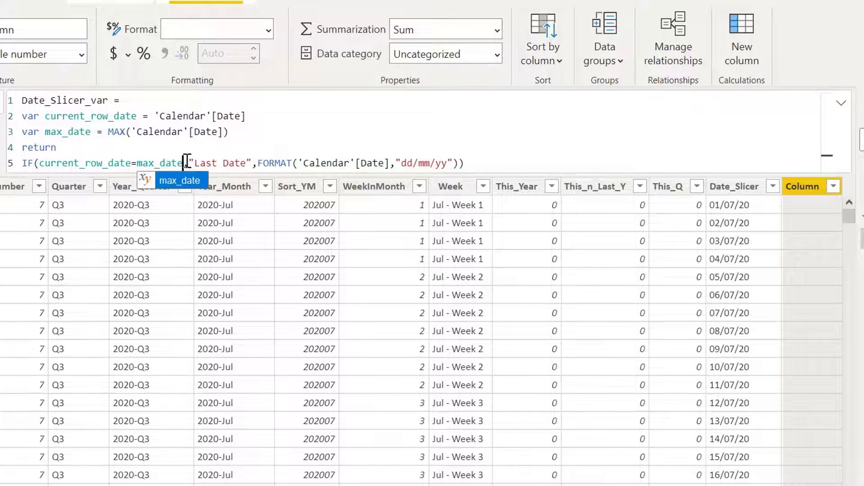
{"action": "type", "text": ","}
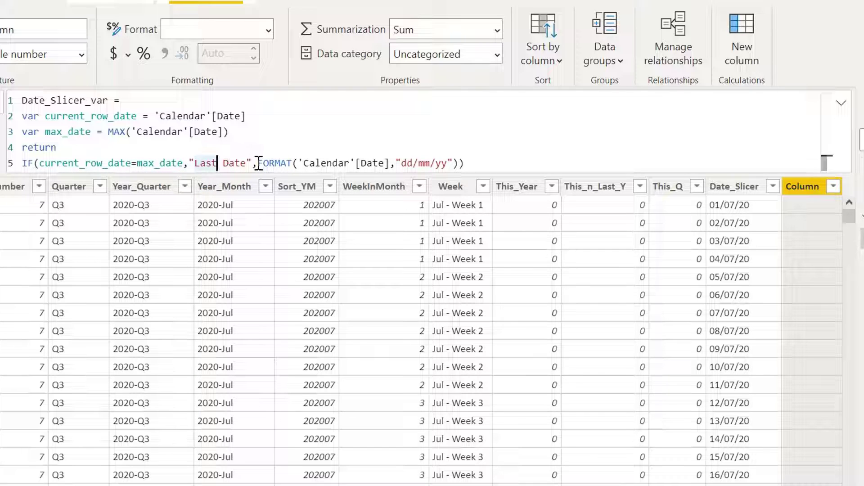
Step: Replace 'Calendar'[Date] inside the FORMAT function with current_row_date and commit the Date_Slicer_var formula
{"action": "left_click_drag", "start_coordinate": [293, 163], "coordinate": [390, 163]}
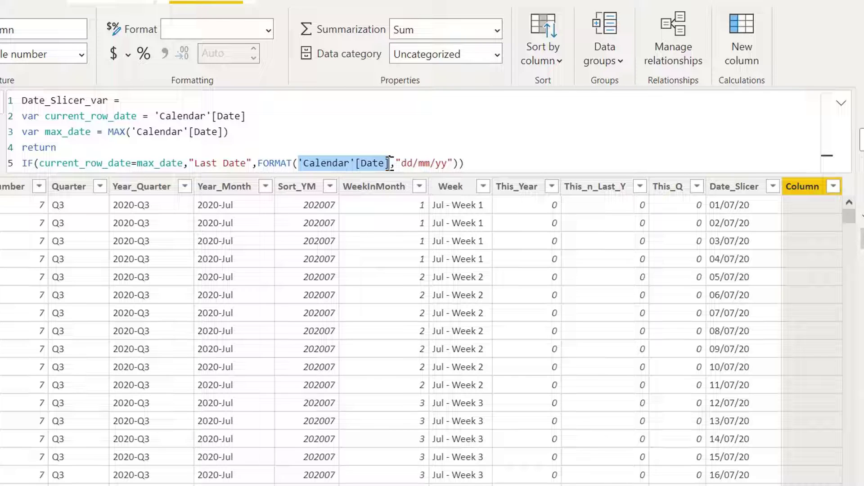
{"action": "left_click", "coordinate": [390, 163], "text": "shift"}
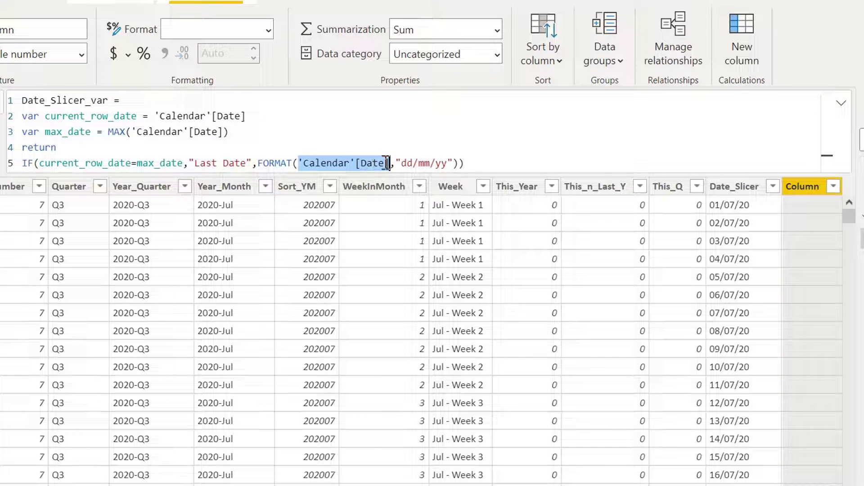
{"action": "type", "text": "curr"}
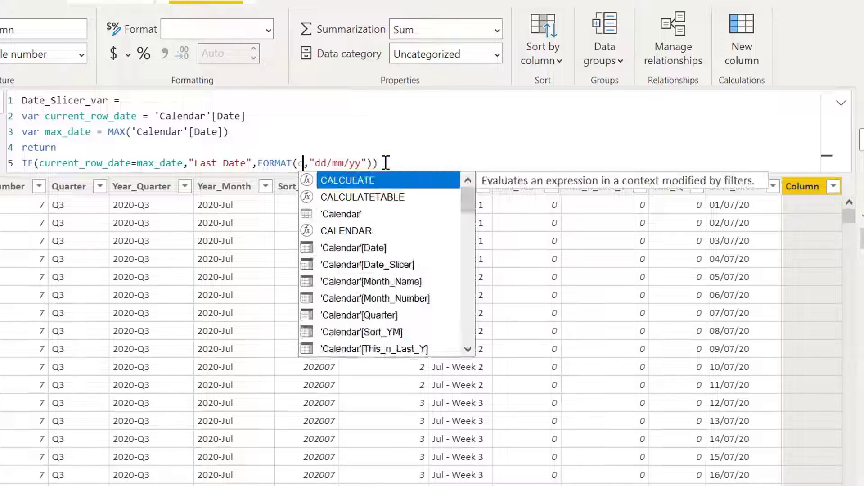
{"action": "key", "text": "Down"}
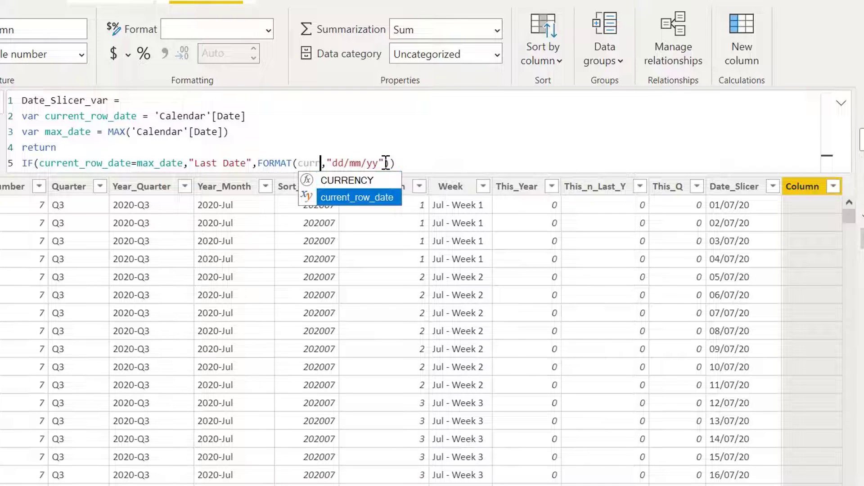
{"action": "key", "text": "Tab"}
{"action": "left_click", "coordinate": [473, 168]}
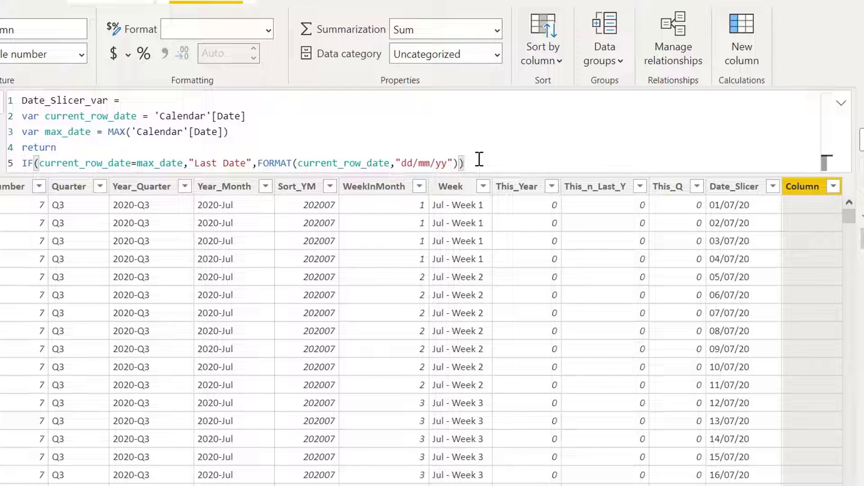
{"action": "key", "text": "Return"}
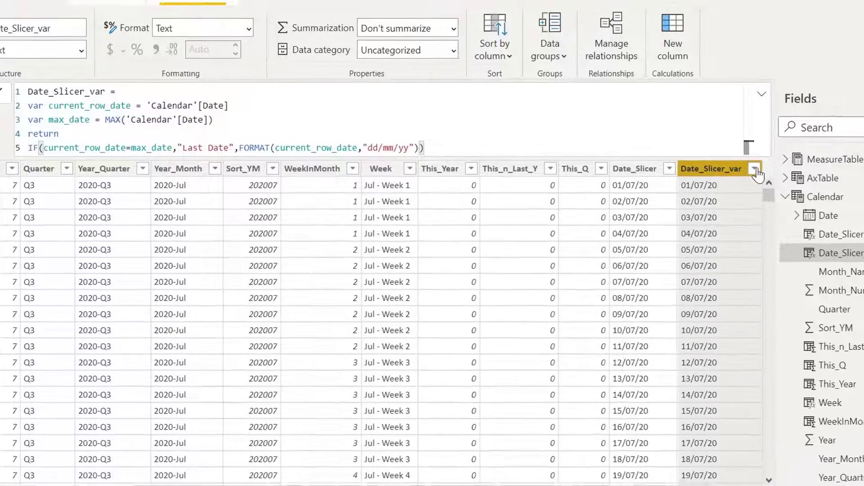
Step: Filter the Date_Slicer_var column to "Last Date" to check it against Date_Slicer, and clear all filters
{"action": "left_click", "coordinate": [755, 169]}
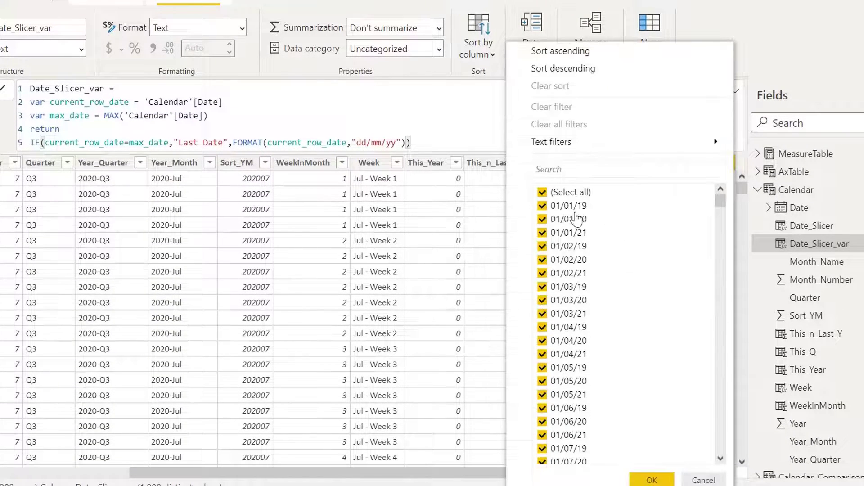
{"action": "left_click", "coordinate": [569, 170]}
{"action": "type", "text": "last"}
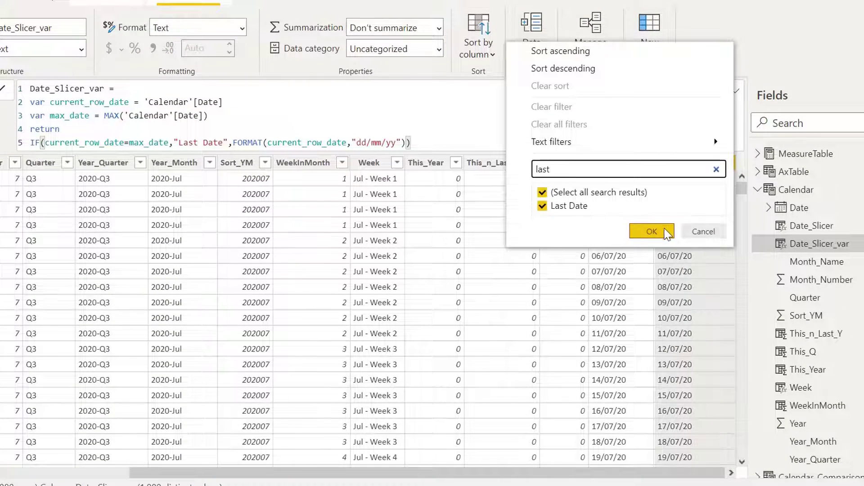
{"action": "left_click", "coordinate": [652, 234]}
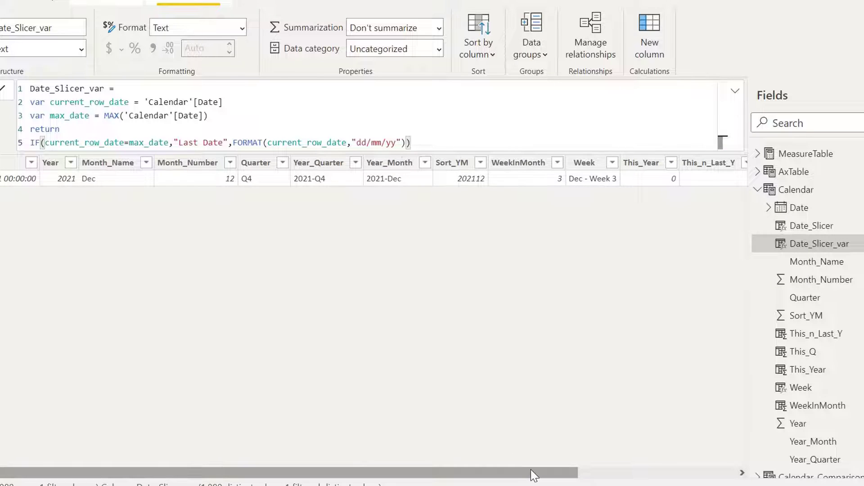
{"action": "left_click_drag", "start_coordinate": [531, 469], "coordinate": [723, 475]}
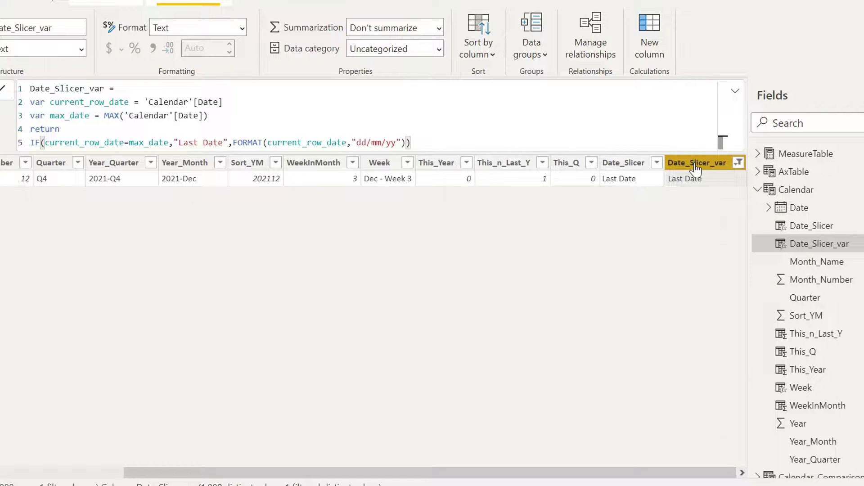
{"action": "left_click", "coordinate": [739, 163]}
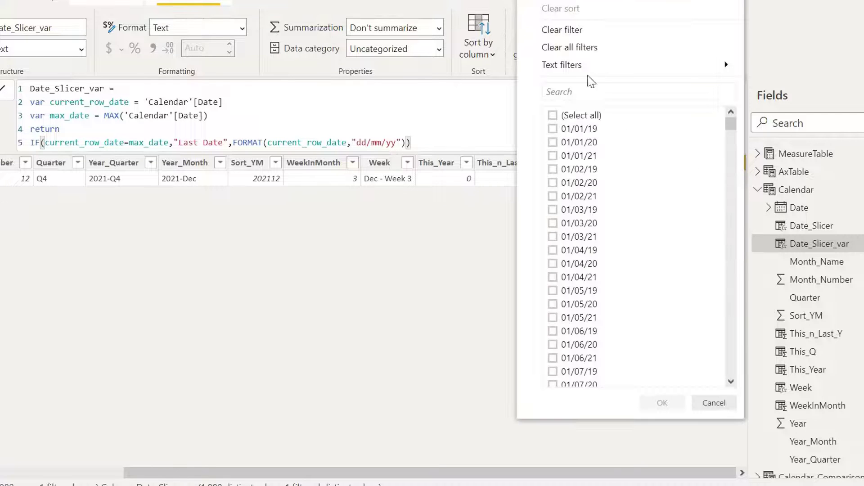
{"action": "left_click", "coordinate": [579, 48]}
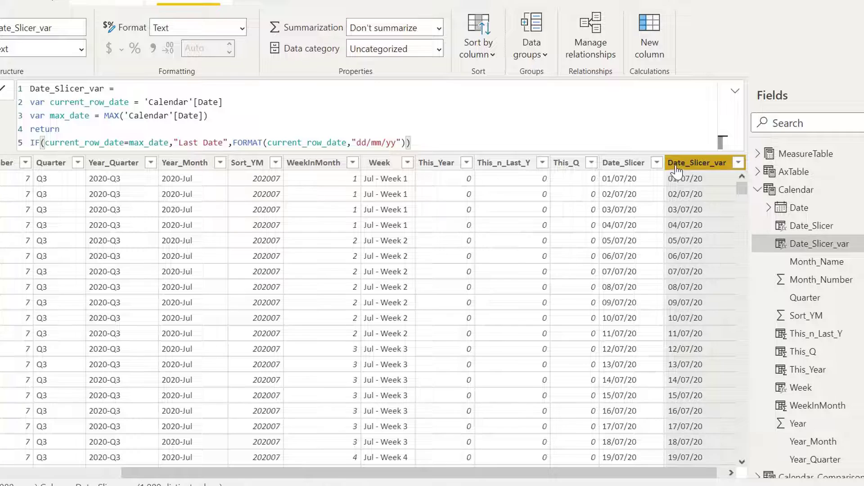
Step: Compare the Date_Slicer formula with the Date_Slicer_var formula and return to the report view
{"action": "left_click", "coordinate": [626, 162]}
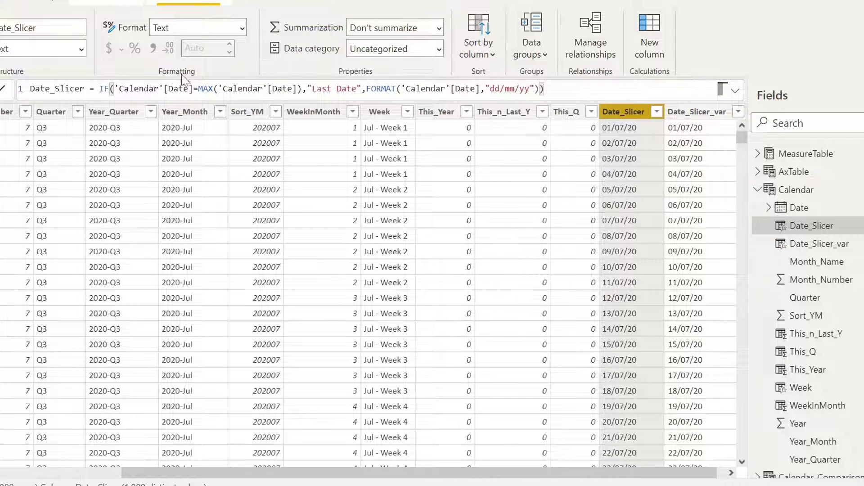
{"action": "left_click_drag", "start_coordinate": [551, 89], "coordinate": [40, 88]}
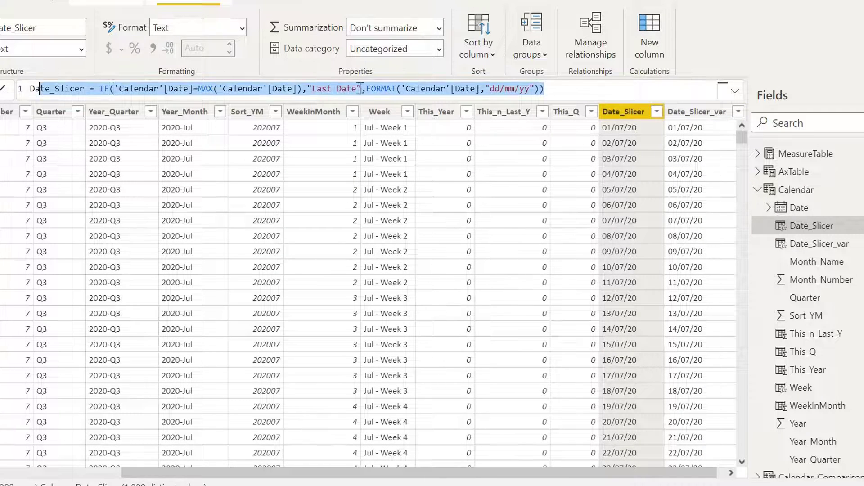
{"action": "left_click", "coordinate": [704, 112]}
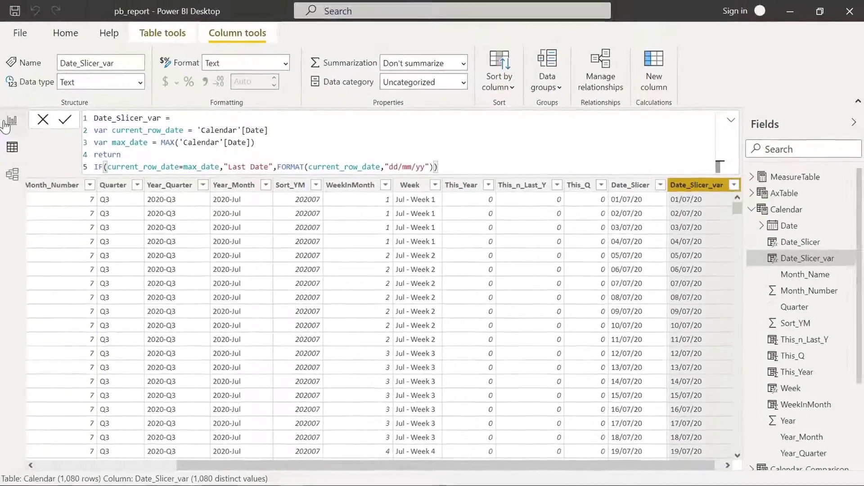
{"action": "left_click", "coordinate": [14, 122]}
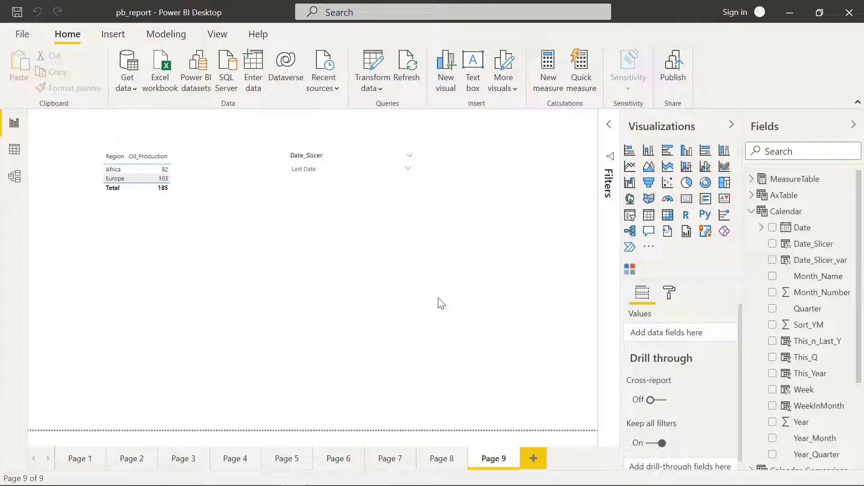